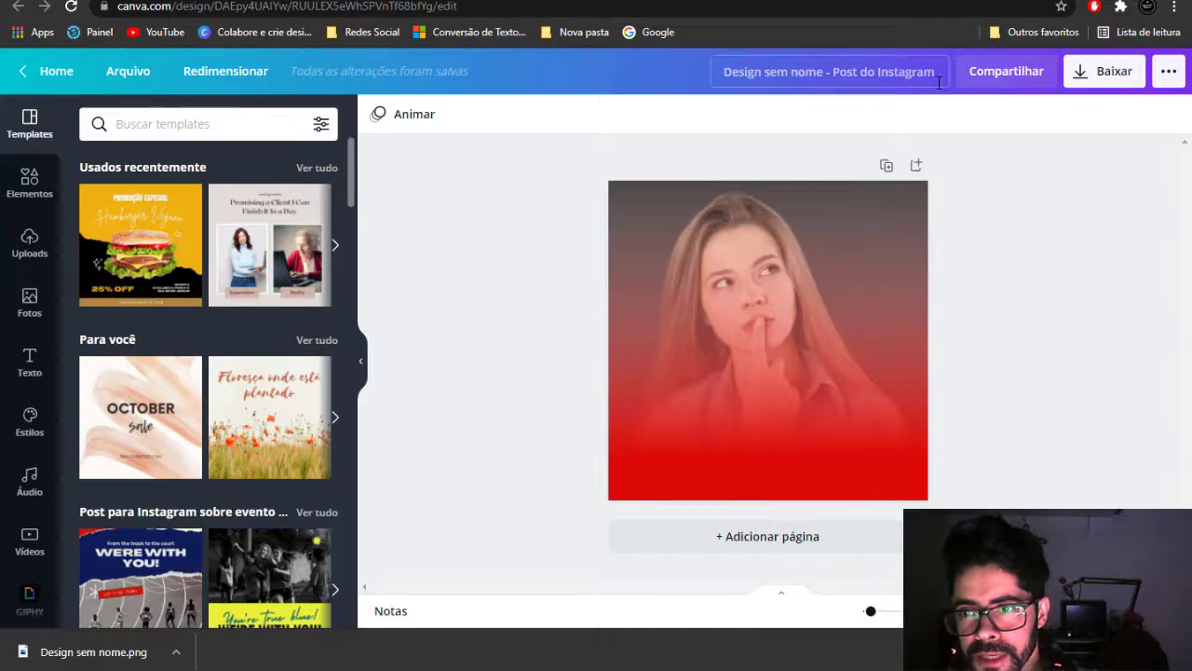
- Browse the suggested design types and recent designs on the home page, and return to the Instagram post with the red-faded portrait
left_click(54, 73)
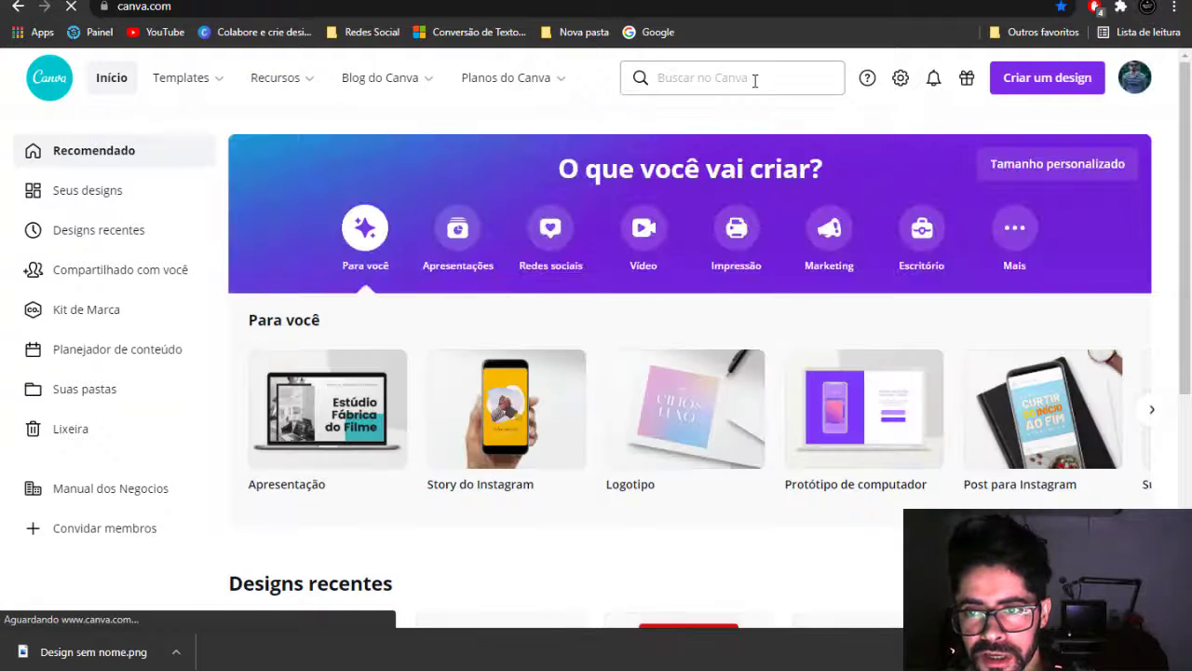
left_click(756, 80)
scroll(724, 271, "down", 3)
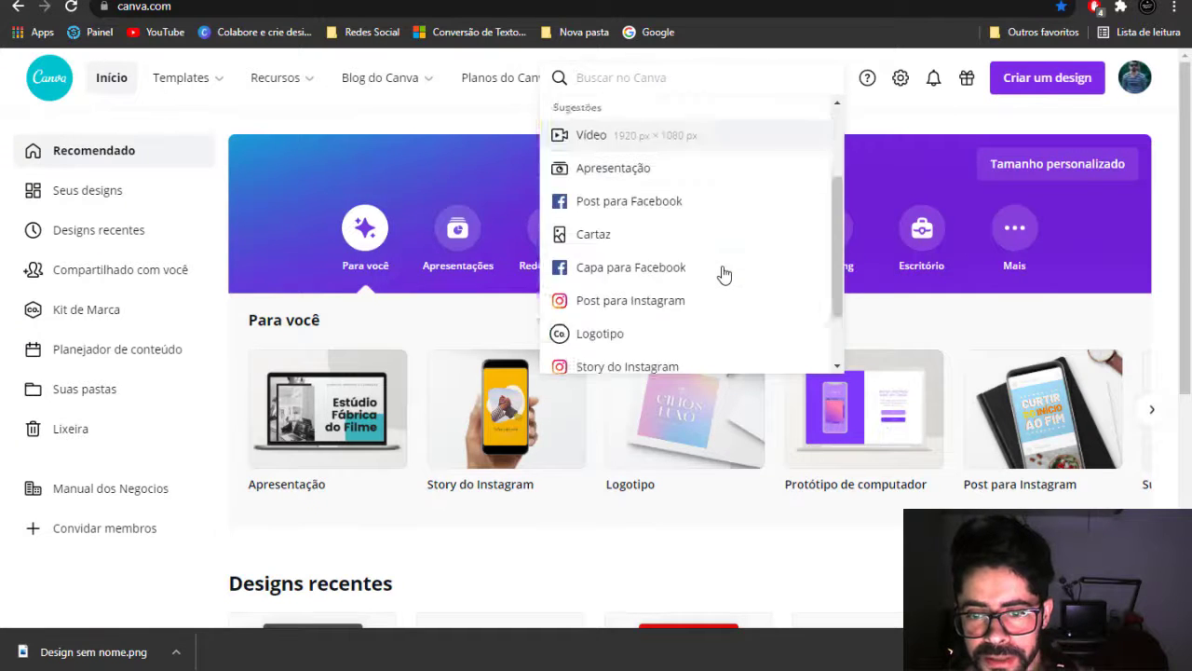
scroll(447, 552, "down", 2)
scroll(448, 551, "down", 1)
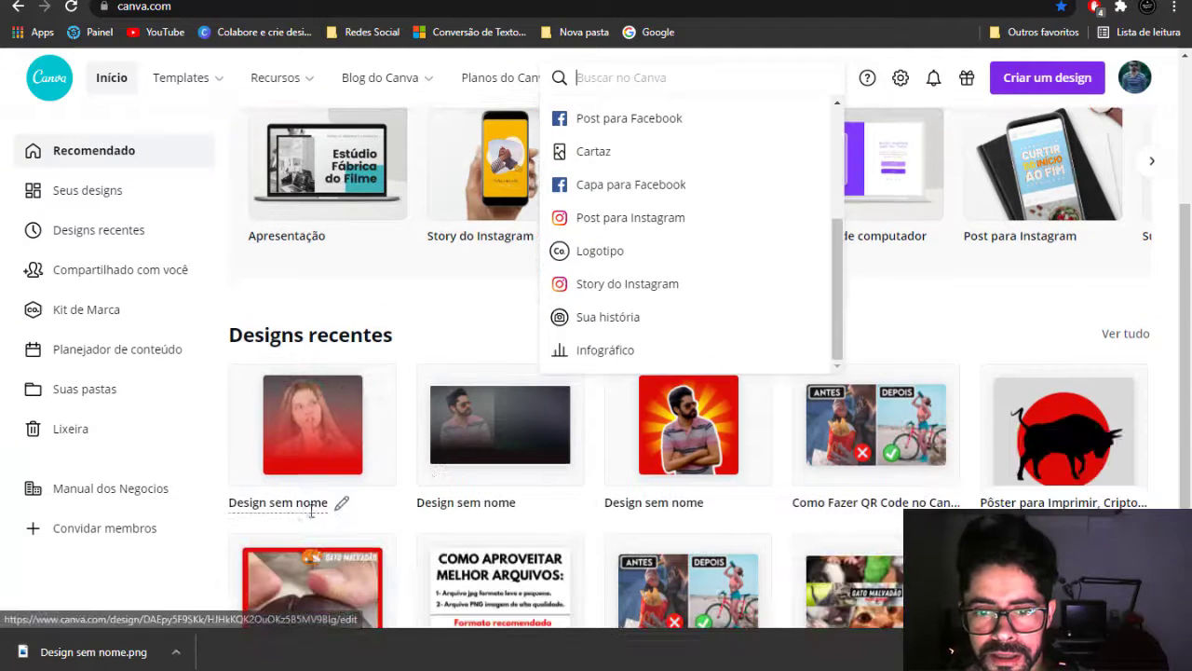
left_click(337, 425)
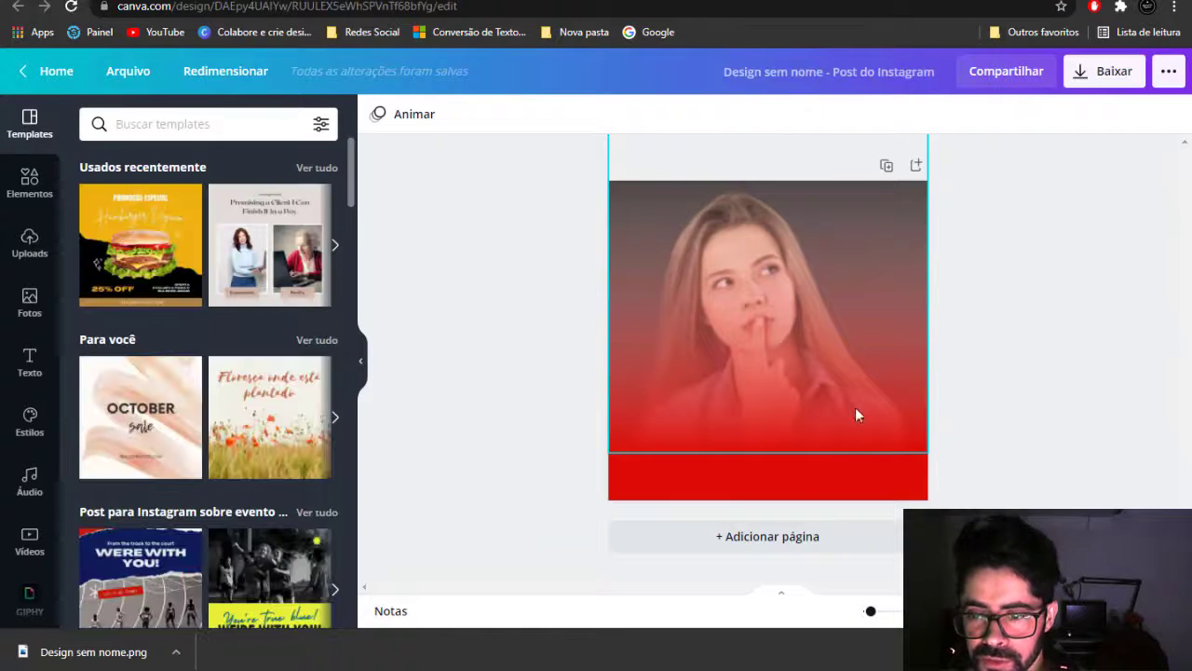
- Add a second page to the design and place the uploaded photo of the man in the striped shirt on it
left_click(820, 545)
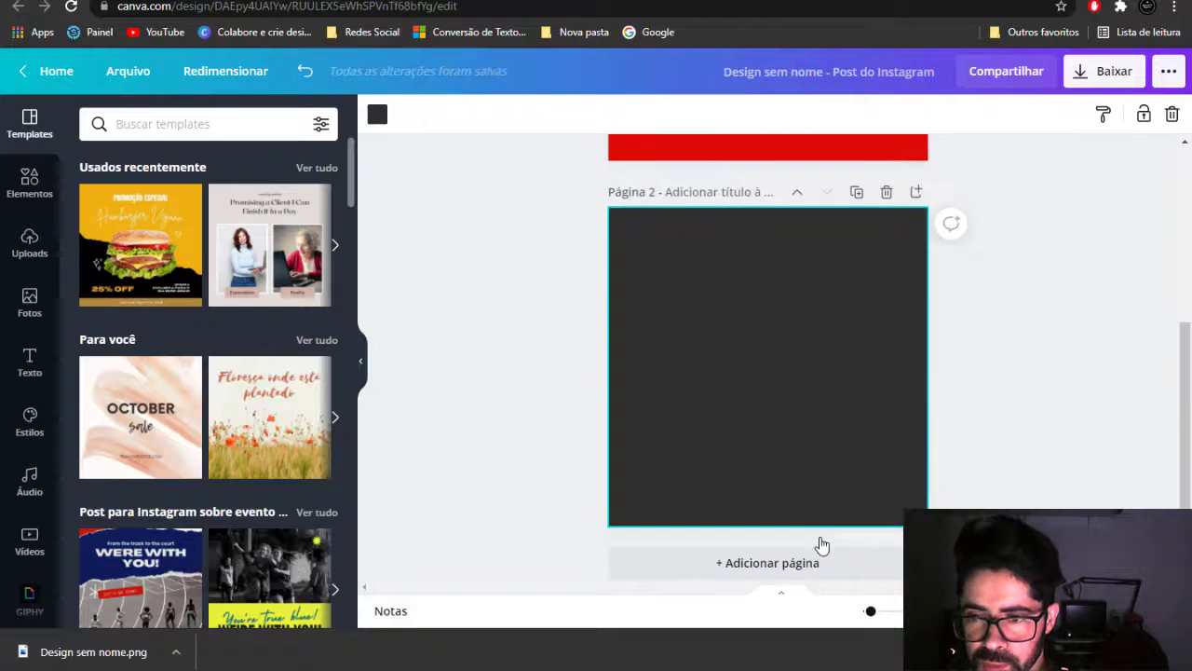
scroll(763, 297, "up", 4)
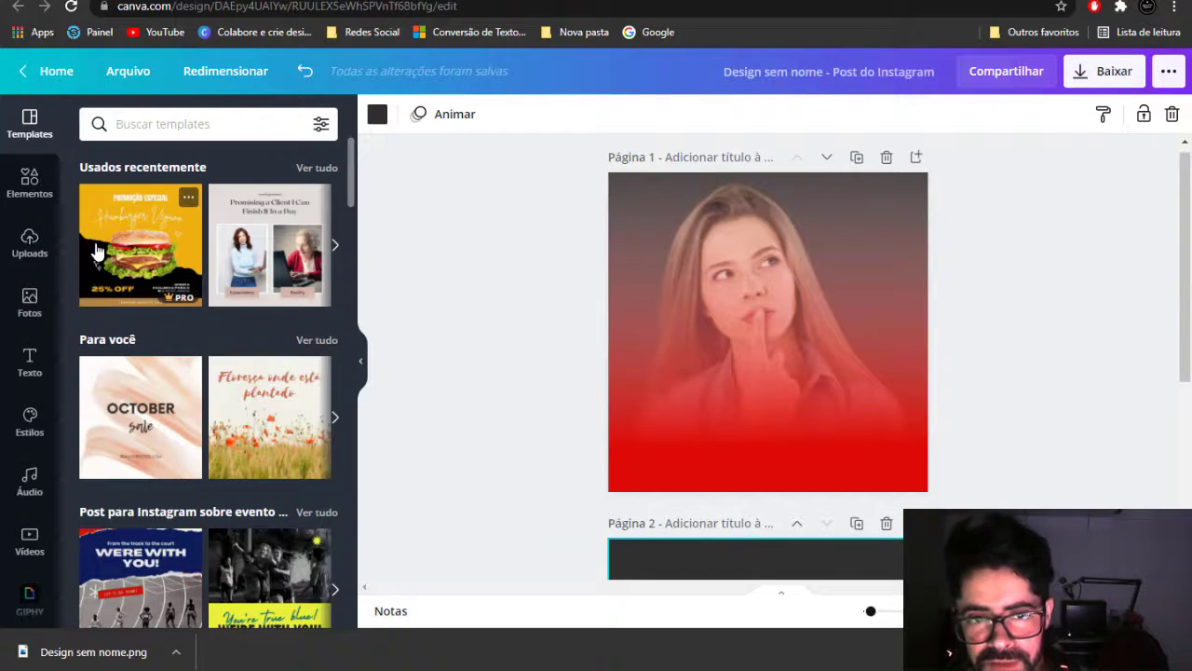
left_click(29, 300)
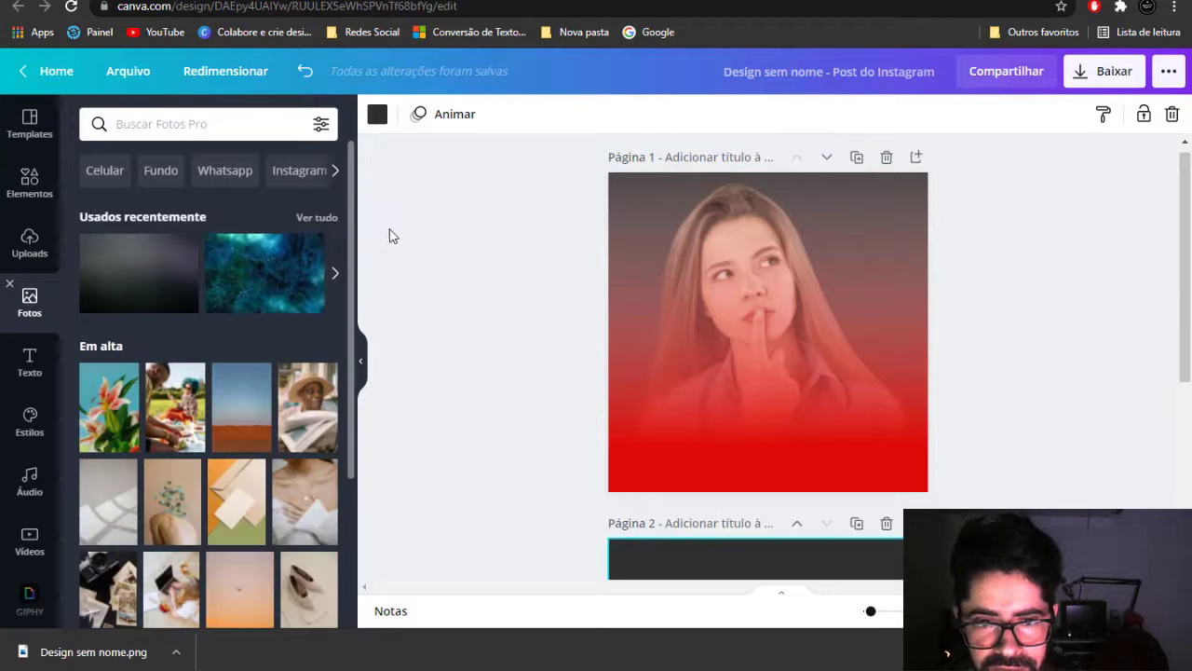
left_click(26, 240)
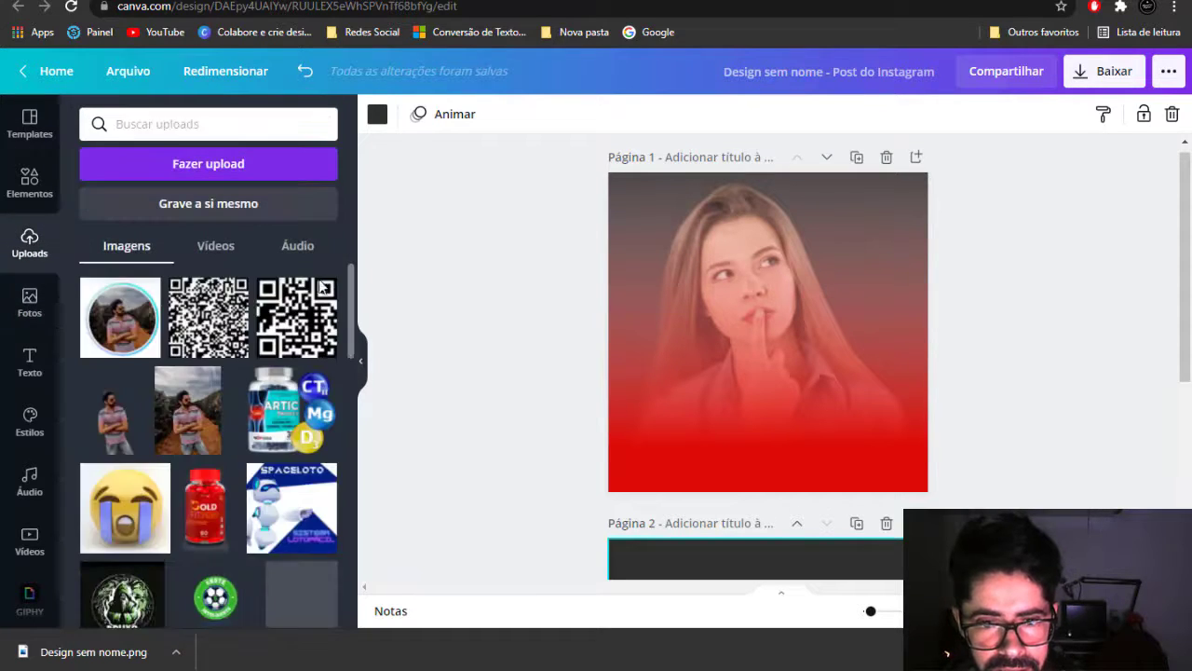
scroll(220, 350, "down", 4)
scroll(186, 354, "up", 3)
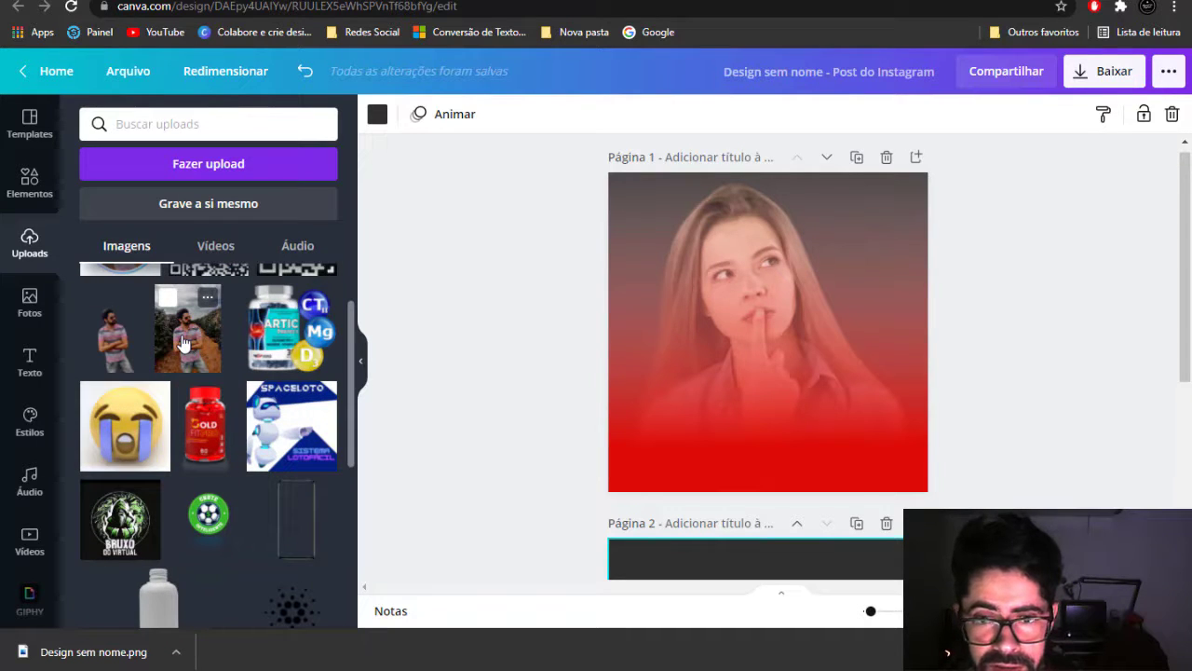
scroll(998, 381, "down", 4)
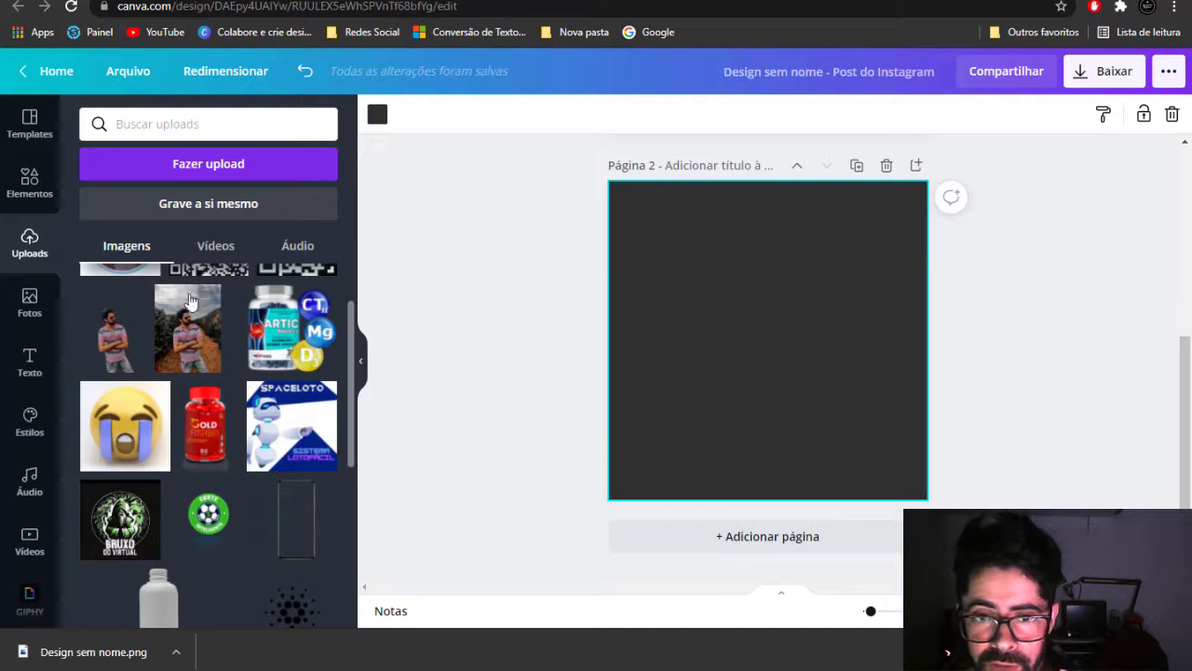
left_click(188, 317)
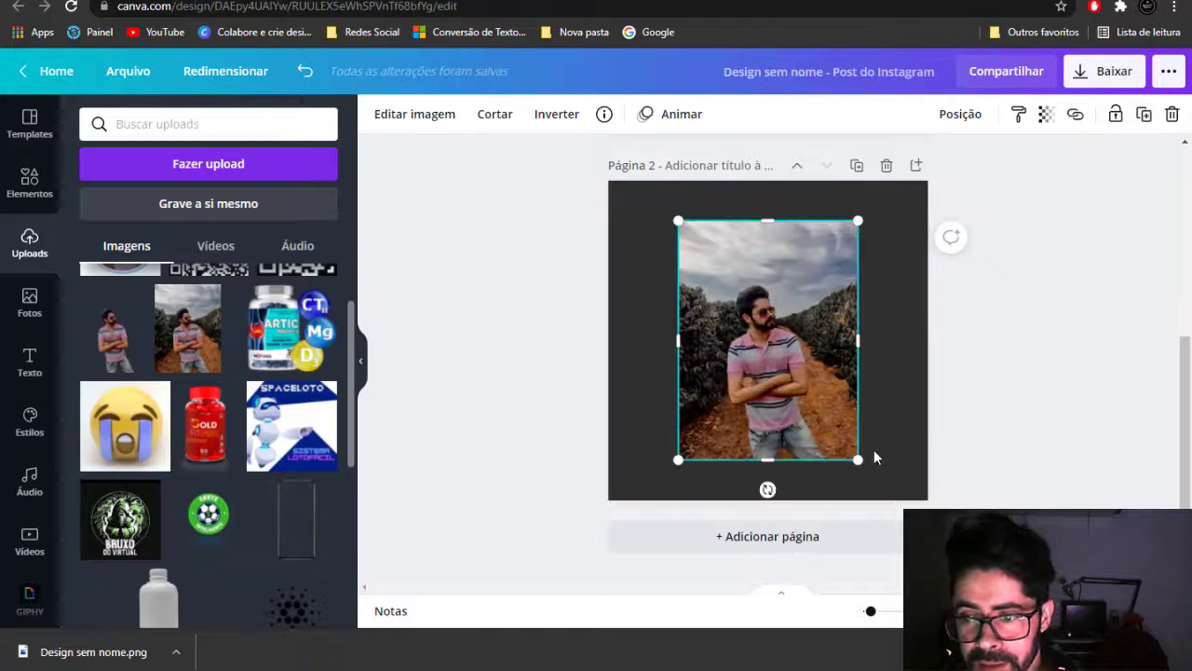
left_click(988, 410)
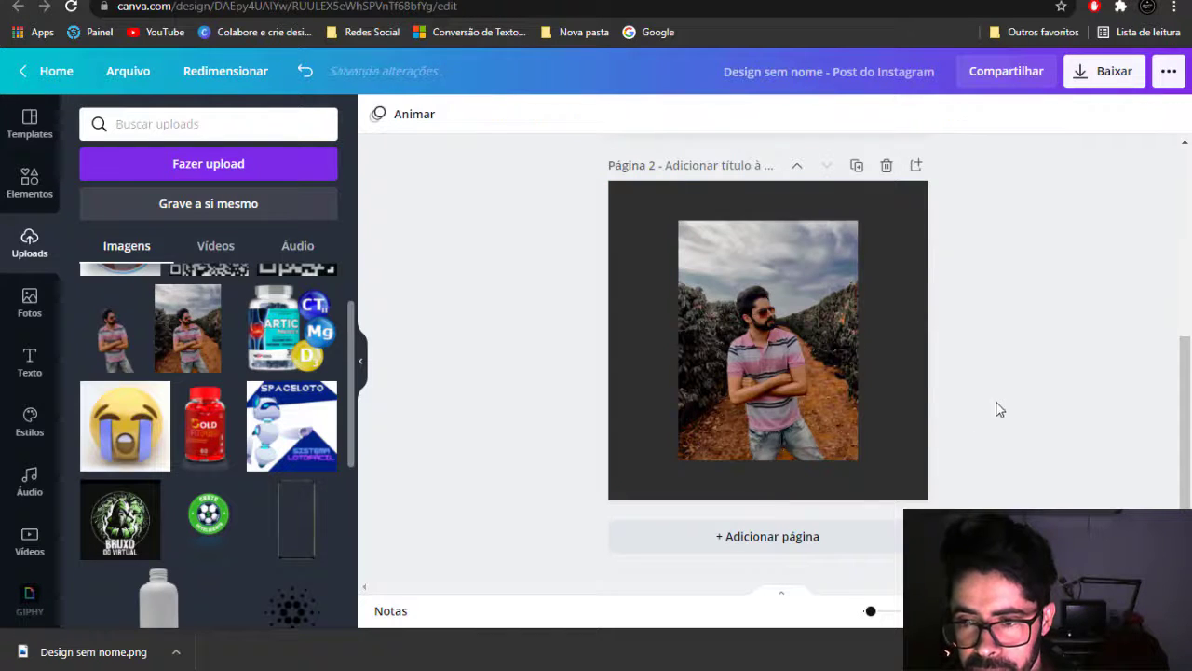
- Remove the background from the man's photo on page 2 with the background remover and apply the result
left_click(832, 349)
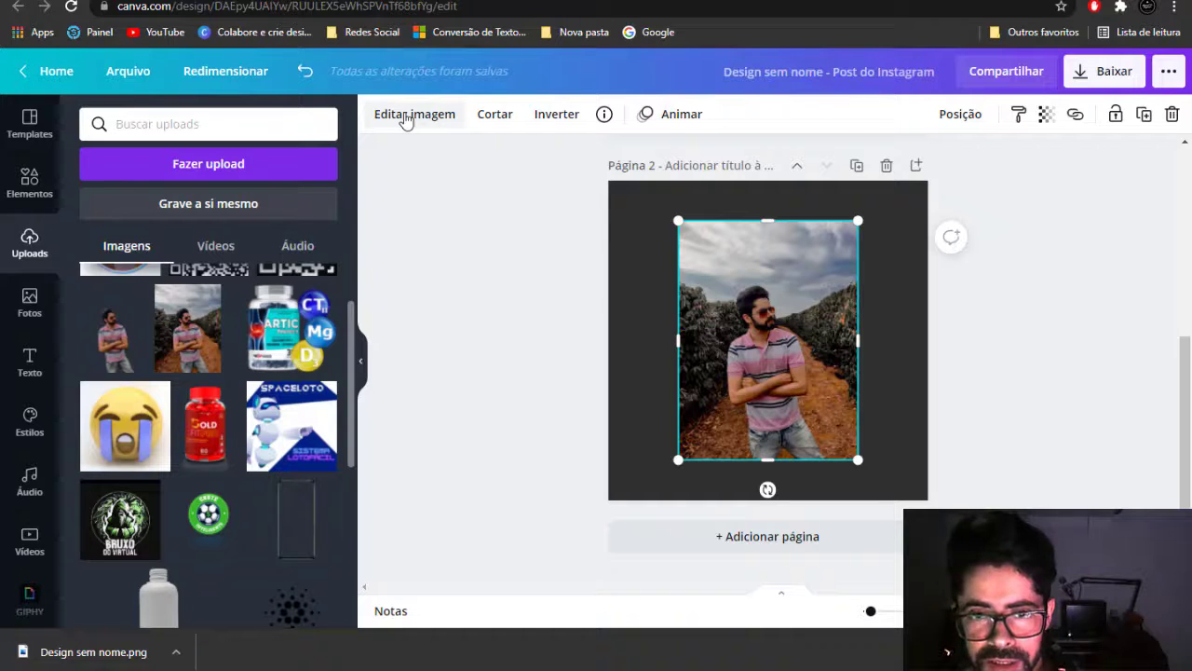
scroll(506, 229, "up", 1)
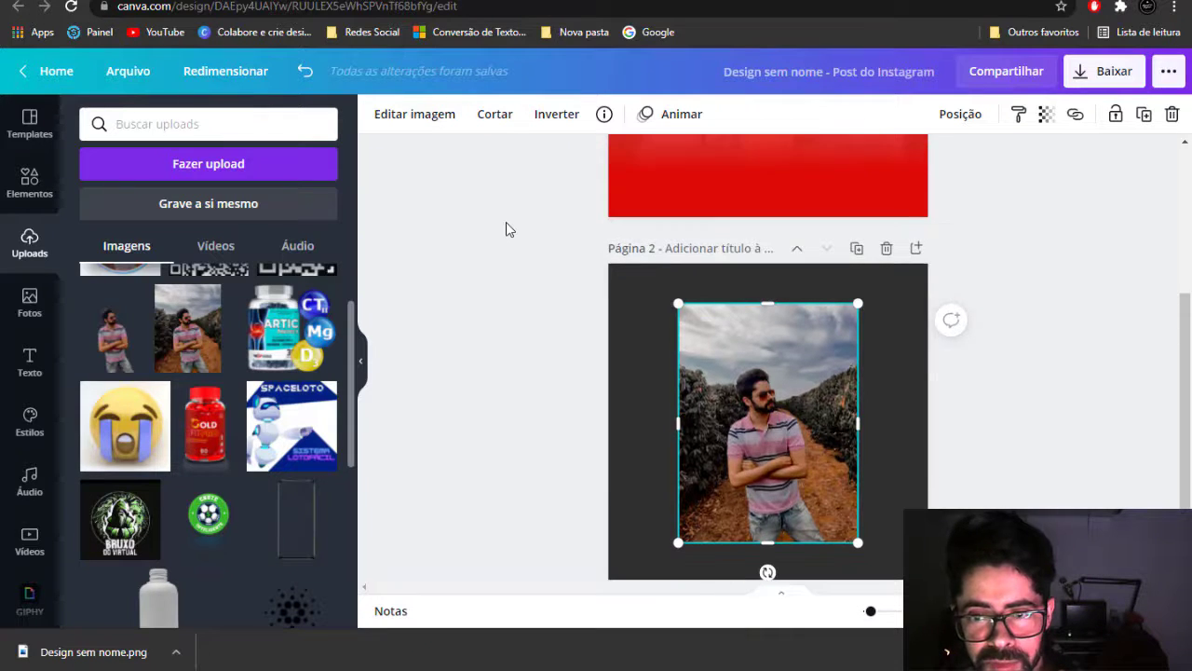
scroll(509, 229, "down", 1)
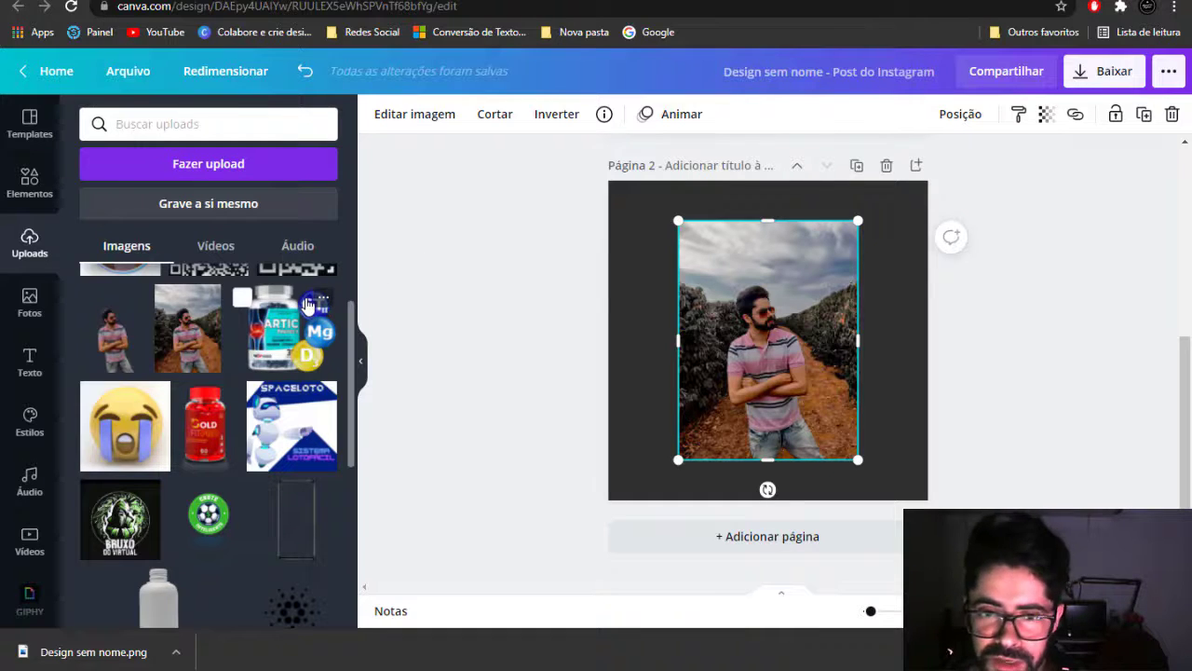
left_click(450, 123)
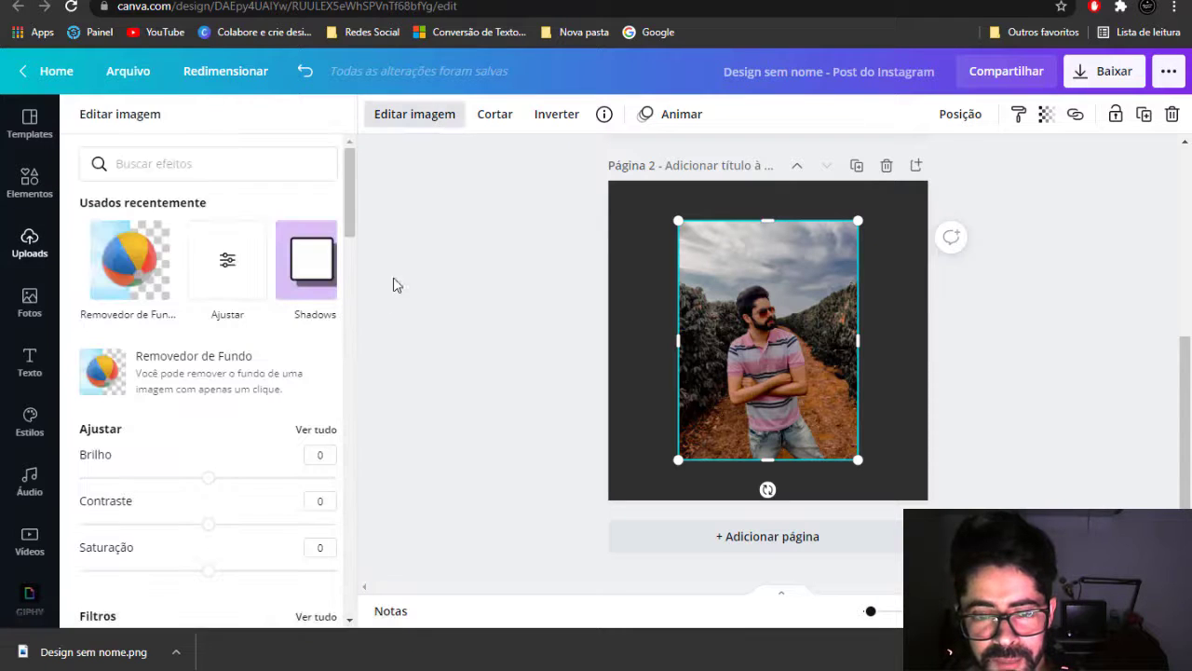
scroll(207, 380, "down", 1)
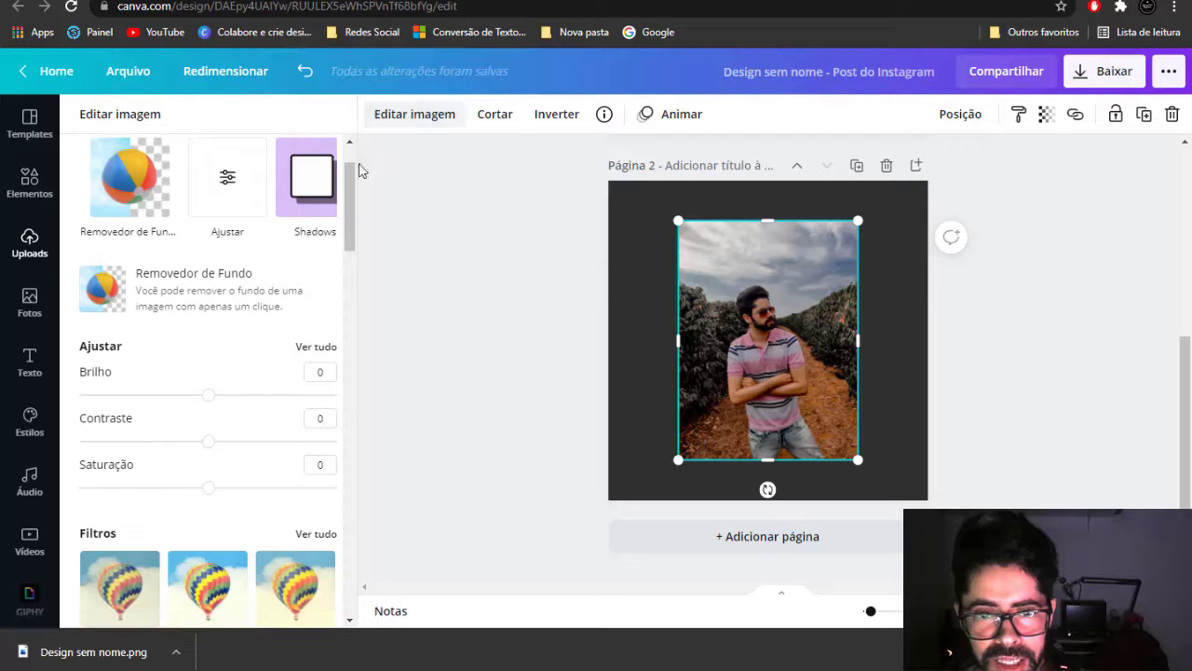
left_click(184, 296)
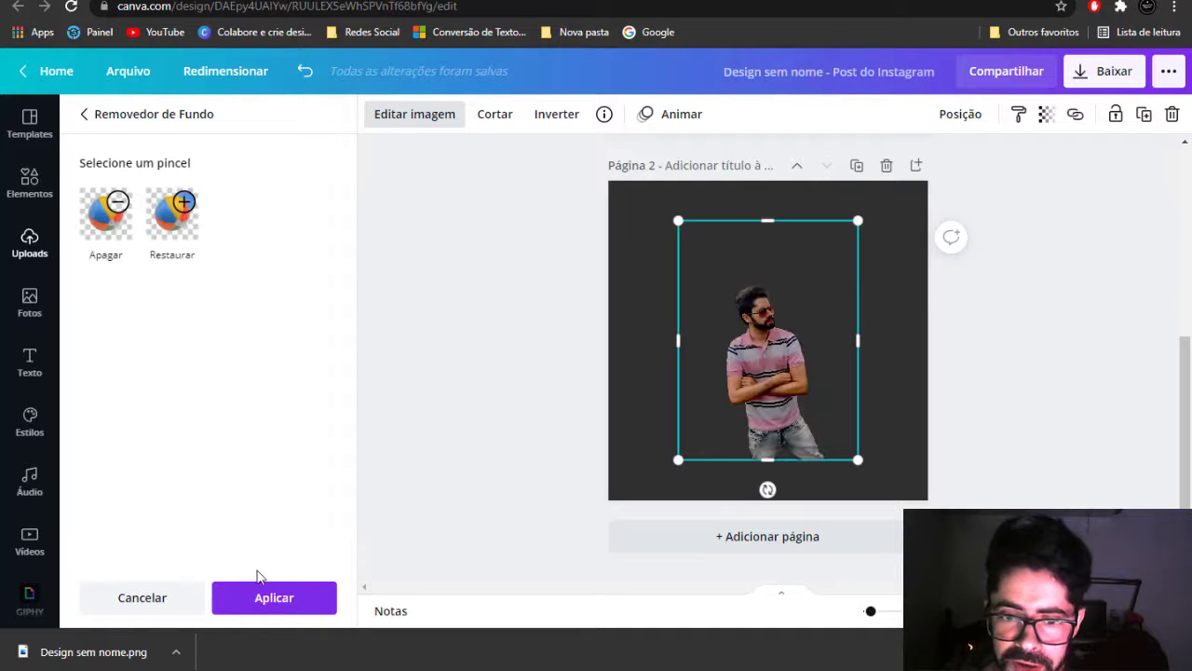
left_click(273, 598)
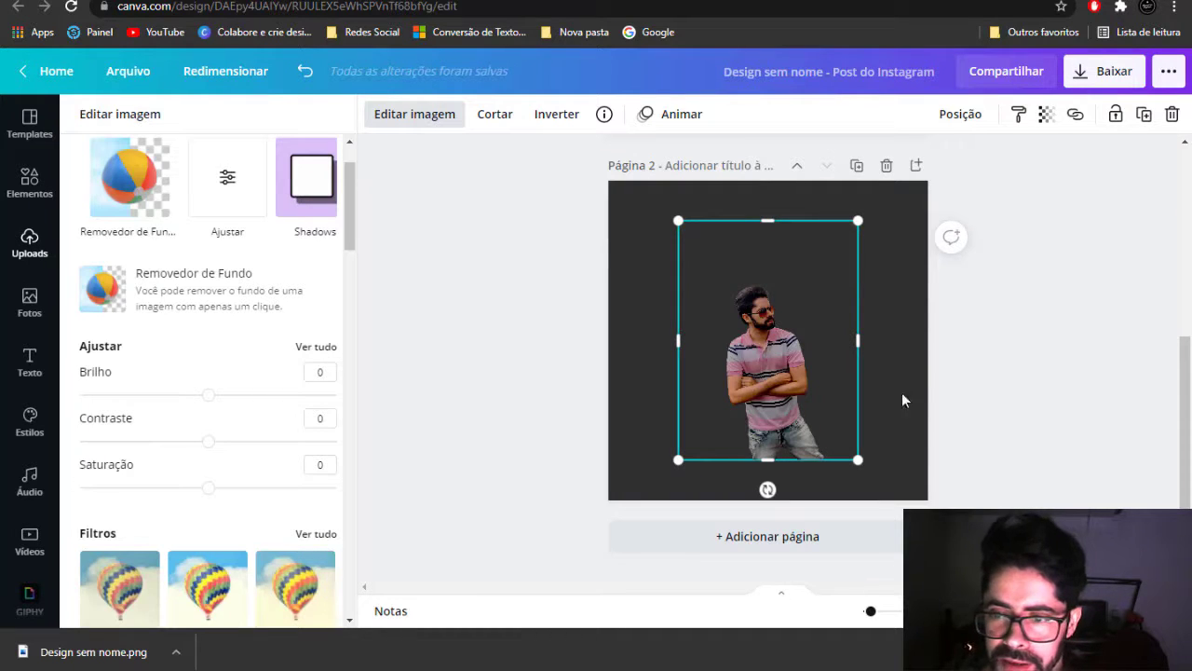
- Enlarge the cut-out man to fill the height of page 2, centred with his head just below the upper edge
left_click_drag(871, 472, 918, 535)
left_click_drag(1027, 394, 1025, 392)
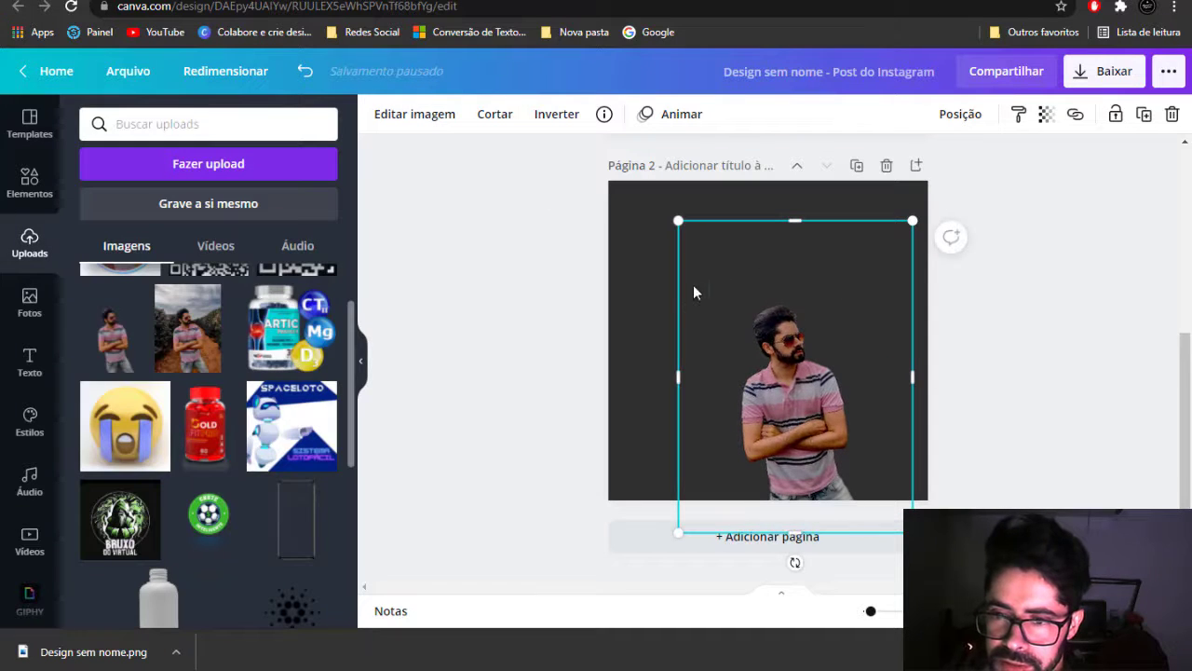
left_click_drag(807, 351, 846, 385)
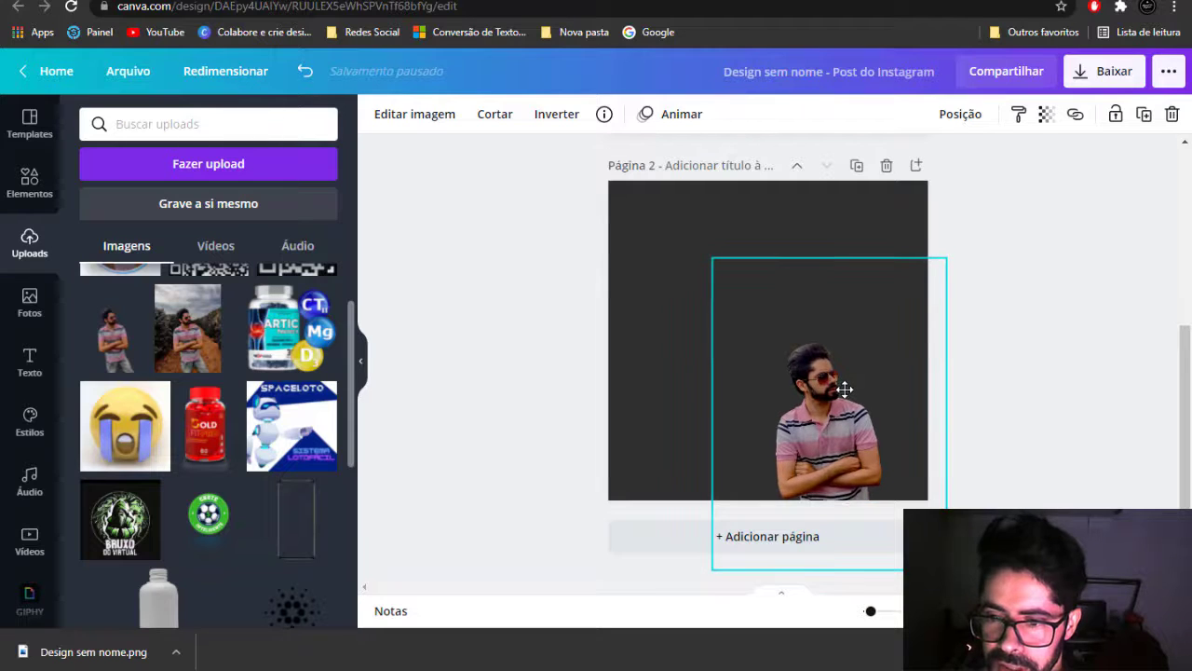
left_click_drag(505, 159, 447, 133)
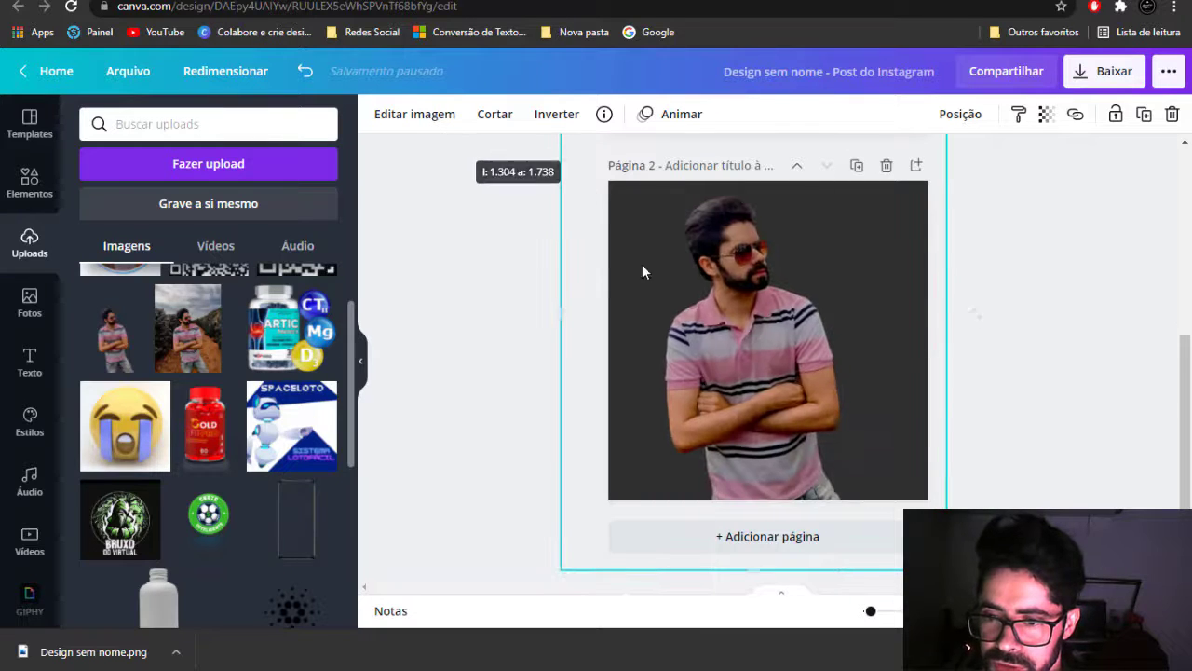
left_click_drag(811, 400, 858, 513)
left_click_drag(619, 197, 611, 185)
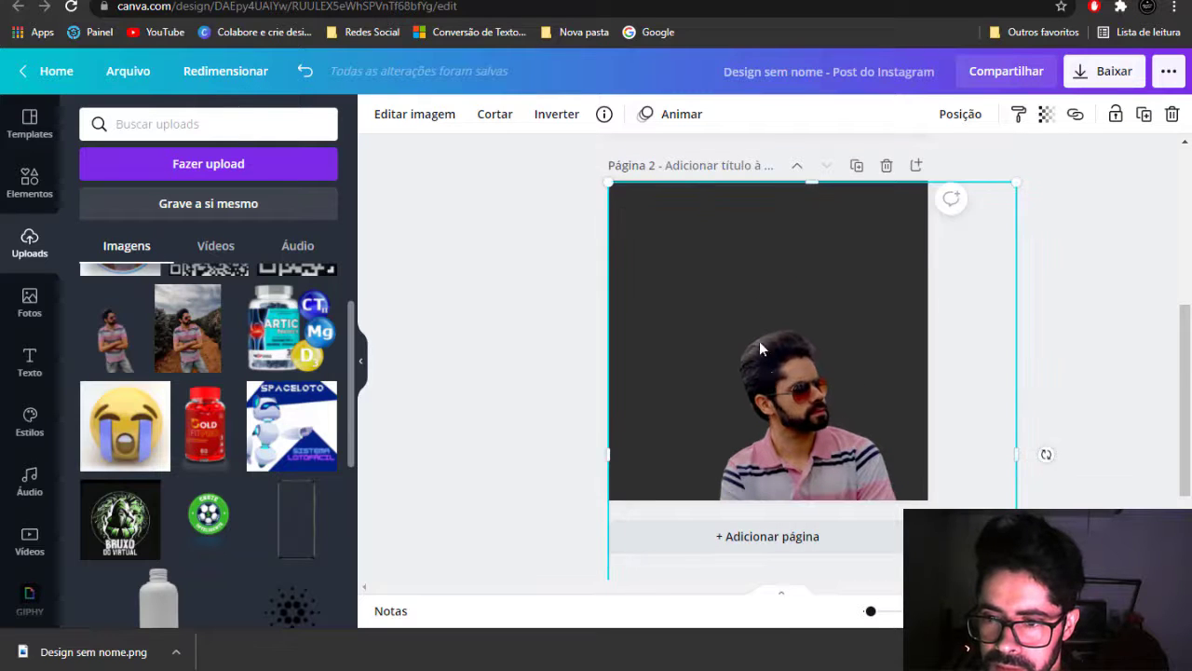
left_click_drag(760, 341, 725, 266)
left_click_drag(794, 322, 801, 289)
left_click(1018, 374)
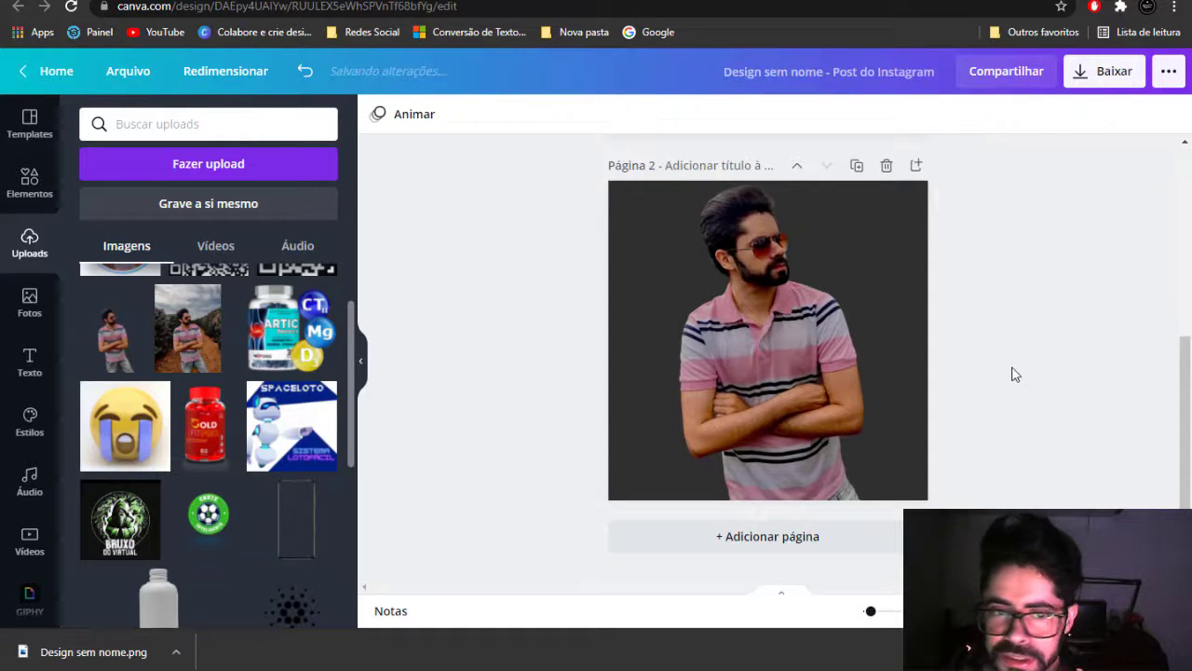
- Insert a square shape on page 2 and stretch it into a full-width band about 194 px tall along the lower edge
left_click(31, 183)
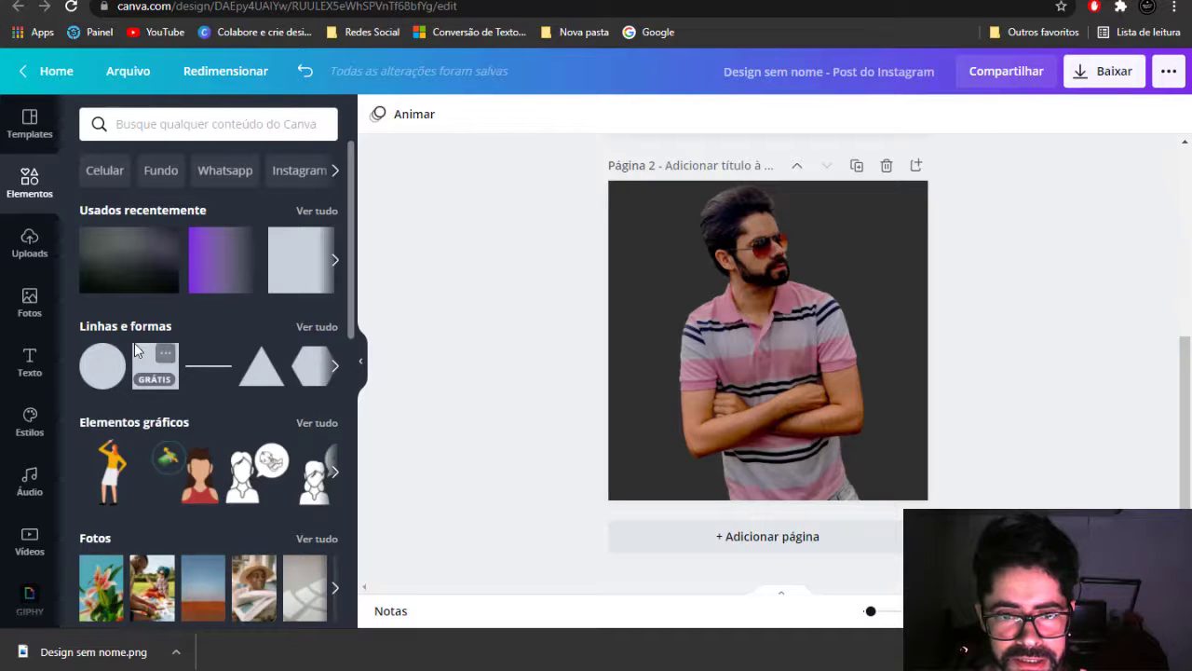
scroll(143, 361, "down", 2)
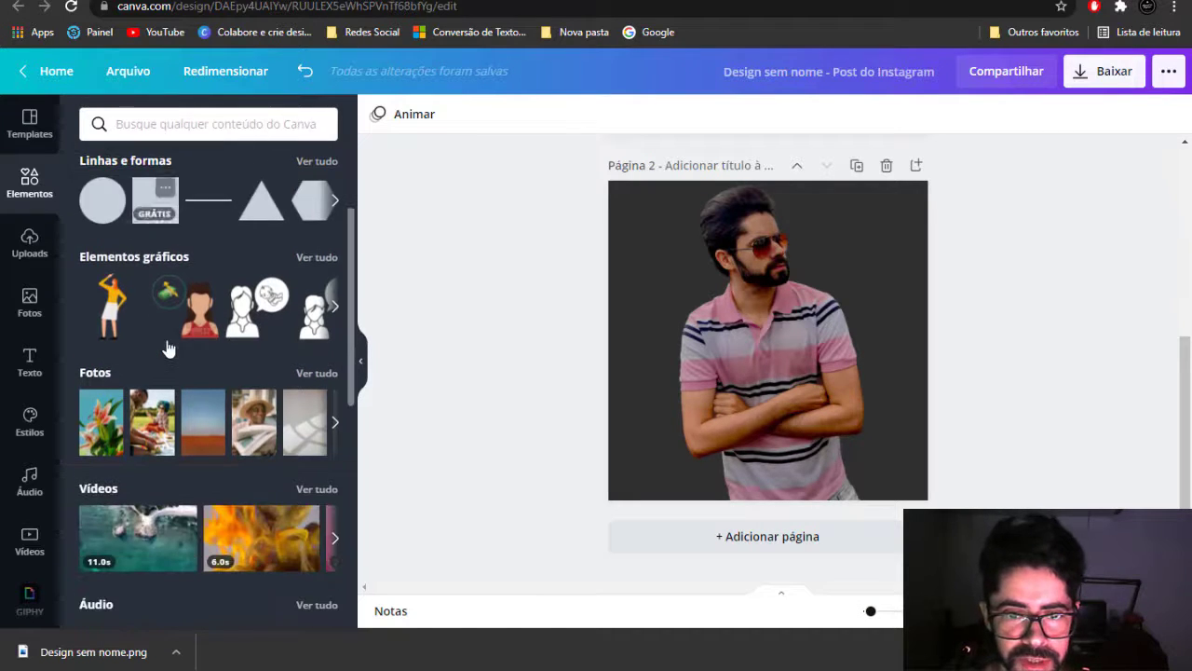
scroll(146, 363, "up", 2)
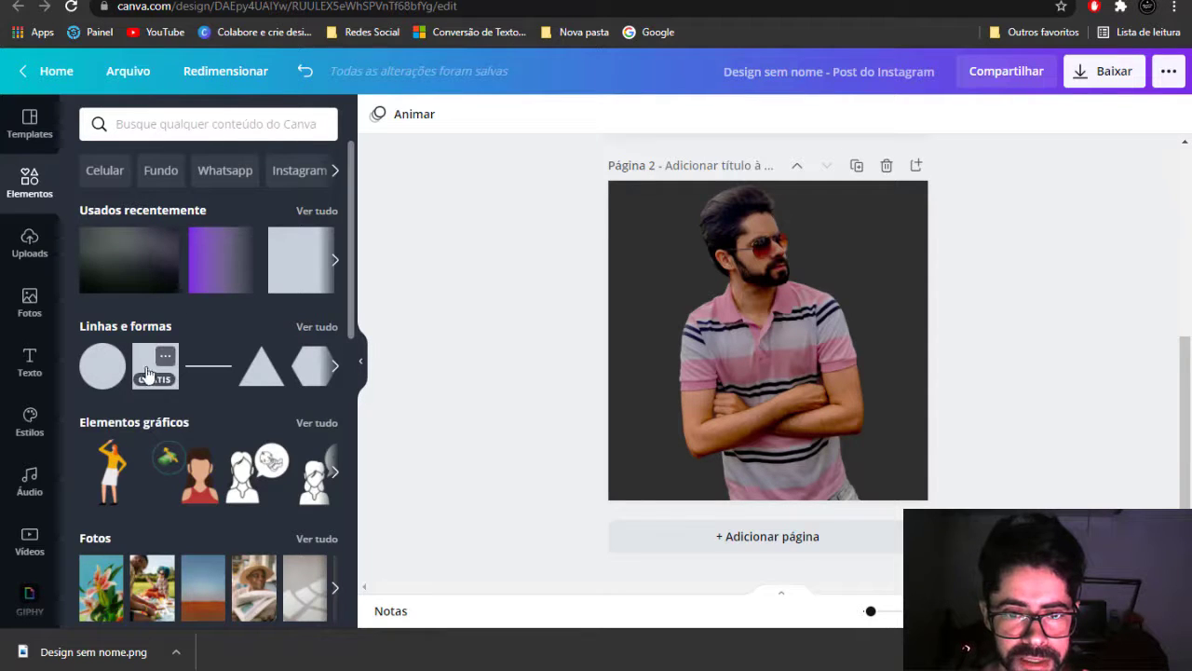
left_click(141, 362)
left_click_drag(708, 299, 637, 371)
left_click_drag(668, 329, 693, 444)
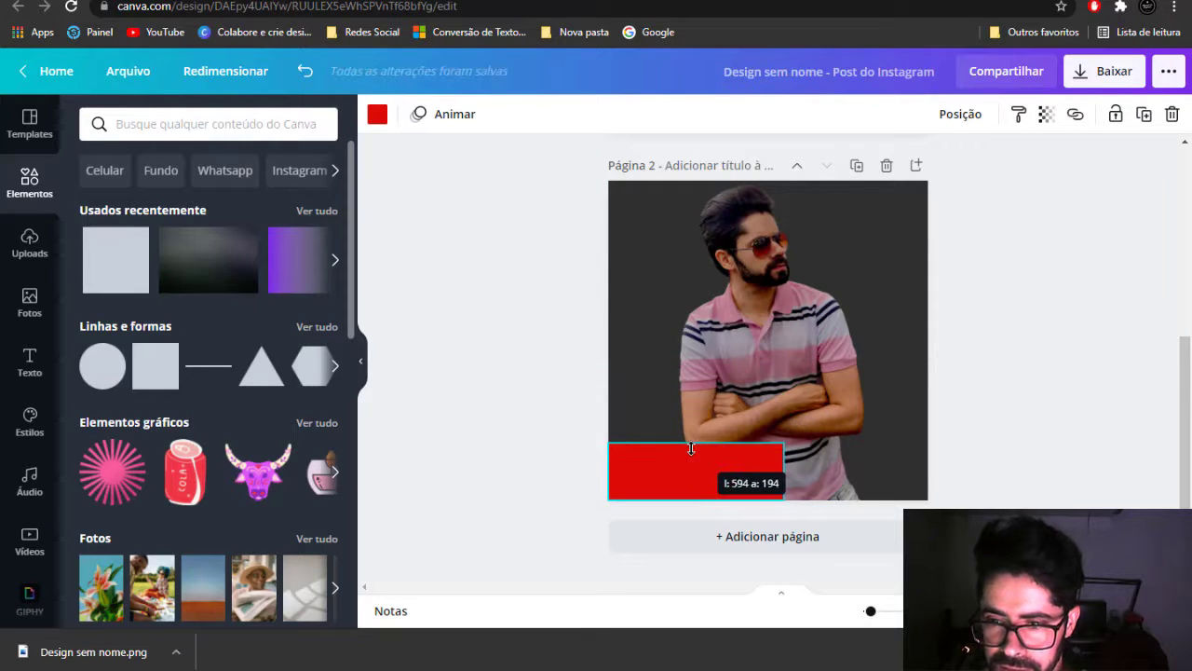
left_click_drag(836, 483, 929, 484)
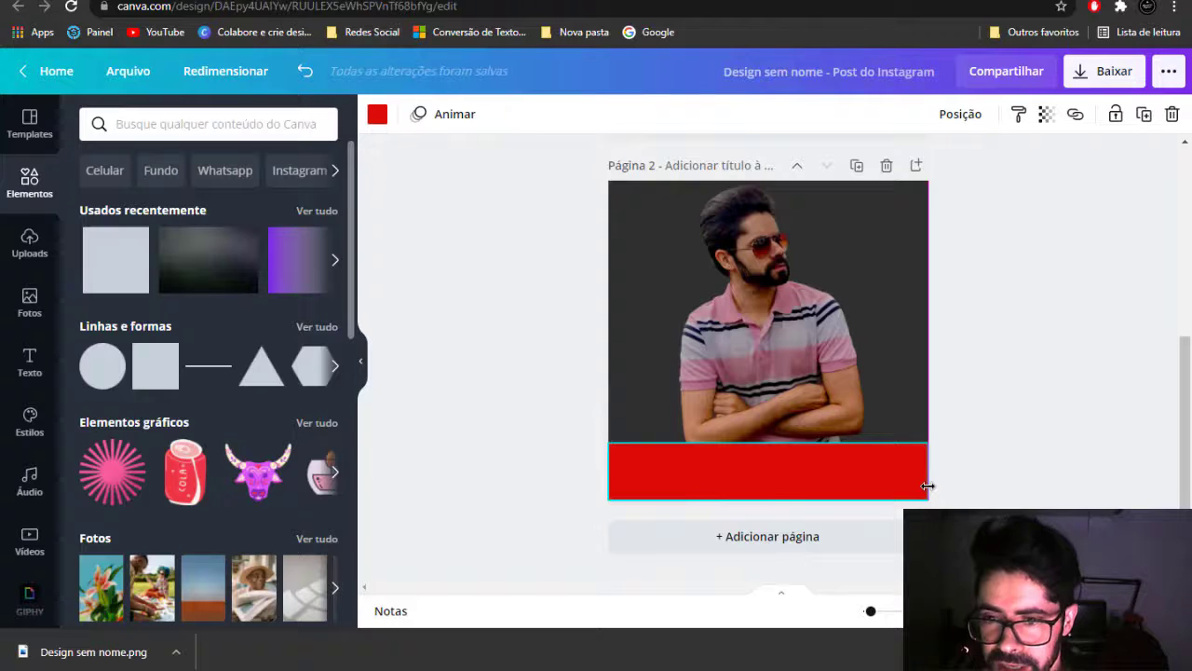
- Recolour the band at the foot of page 2 to the light purple default colour
scroll(847, 262, "up", 3)
scroll(838, 270, "down", 4)
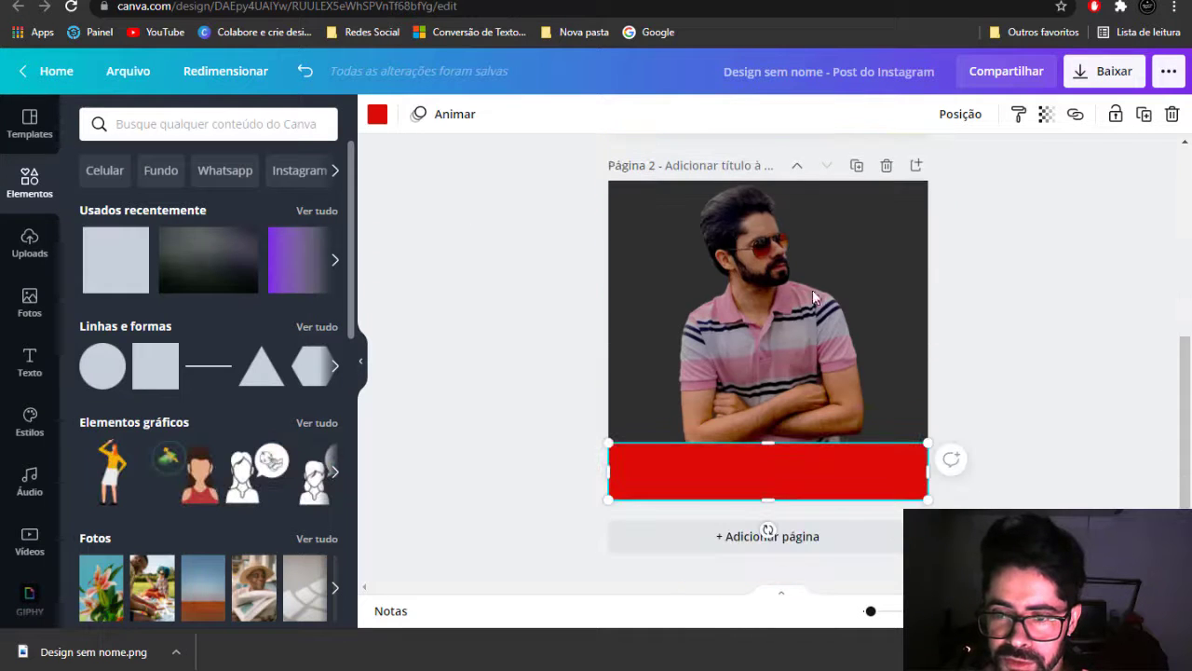
left_click(377, 114)
scroll(223, 391, "down", 3)
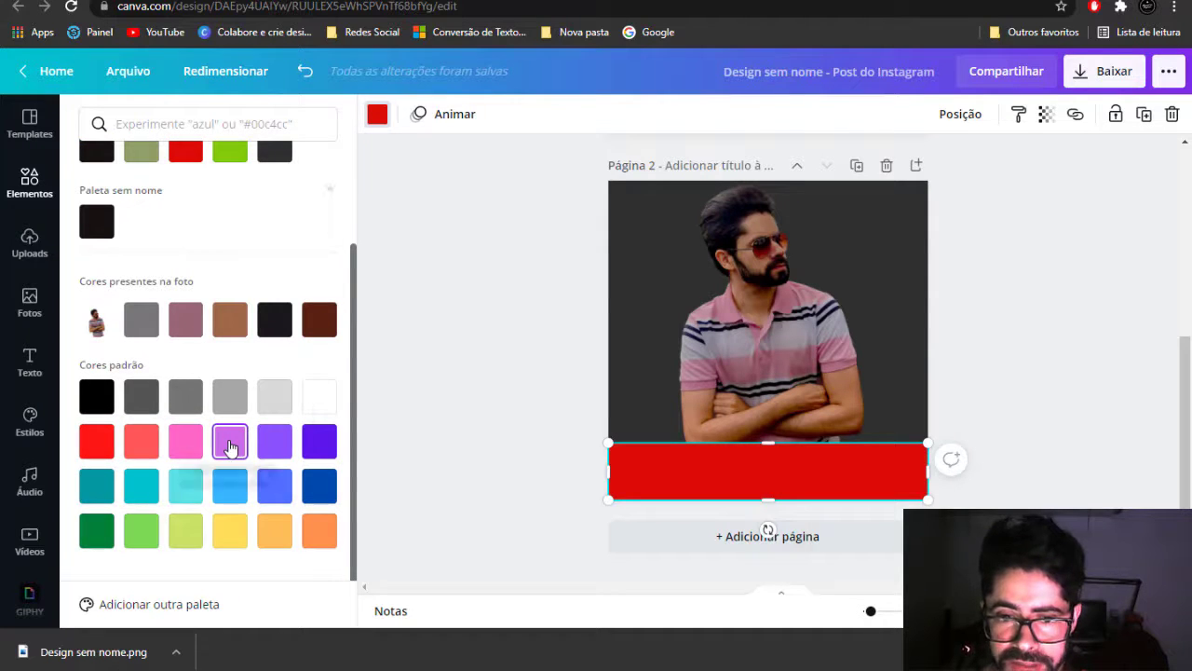
left_click(230, 447)
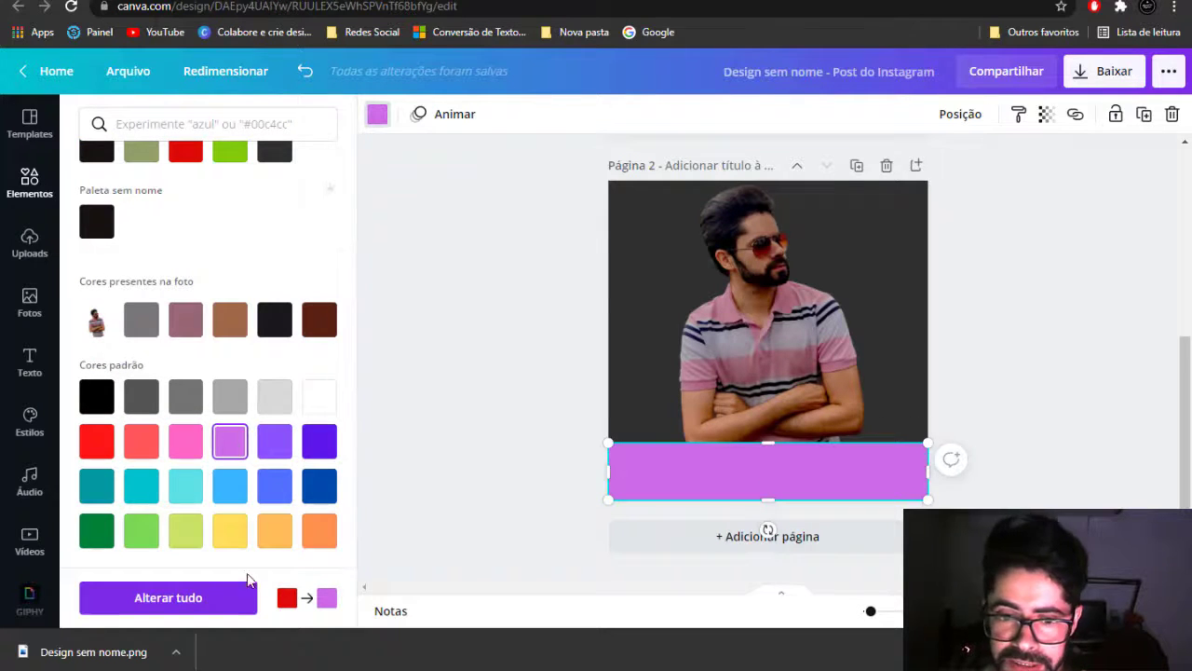
left_click(1064, 381)
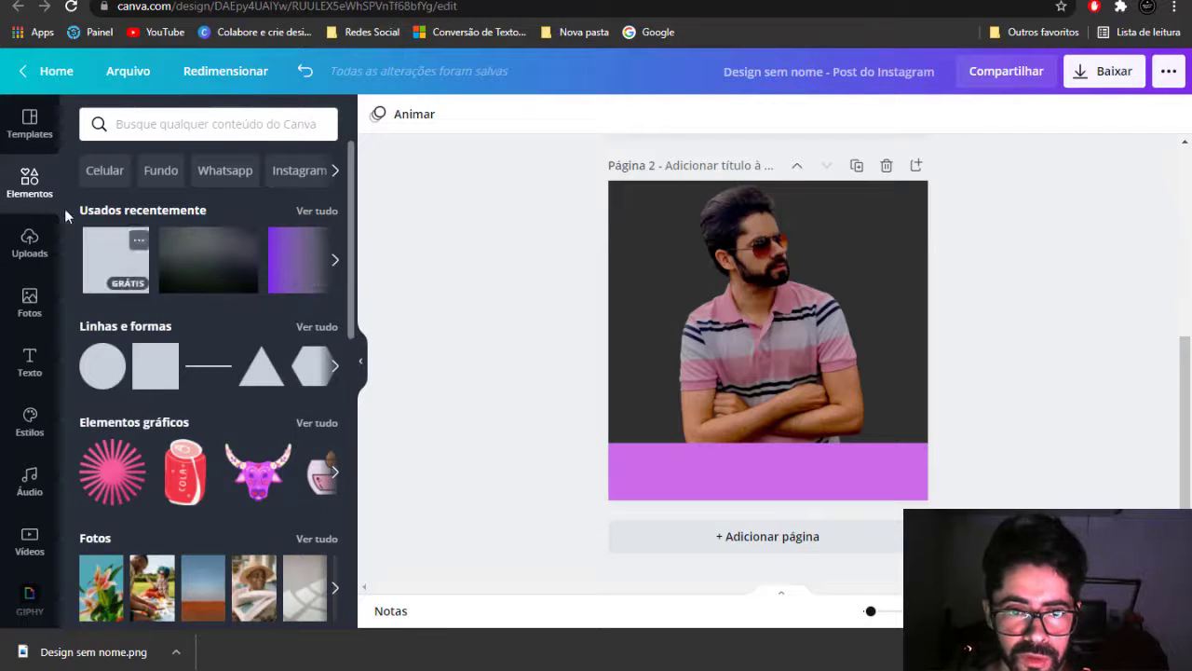
- Search the elements for "gradiente" and insert the free purple "Gradient that fades to transparency" element on page 2
left_click(133, 126)
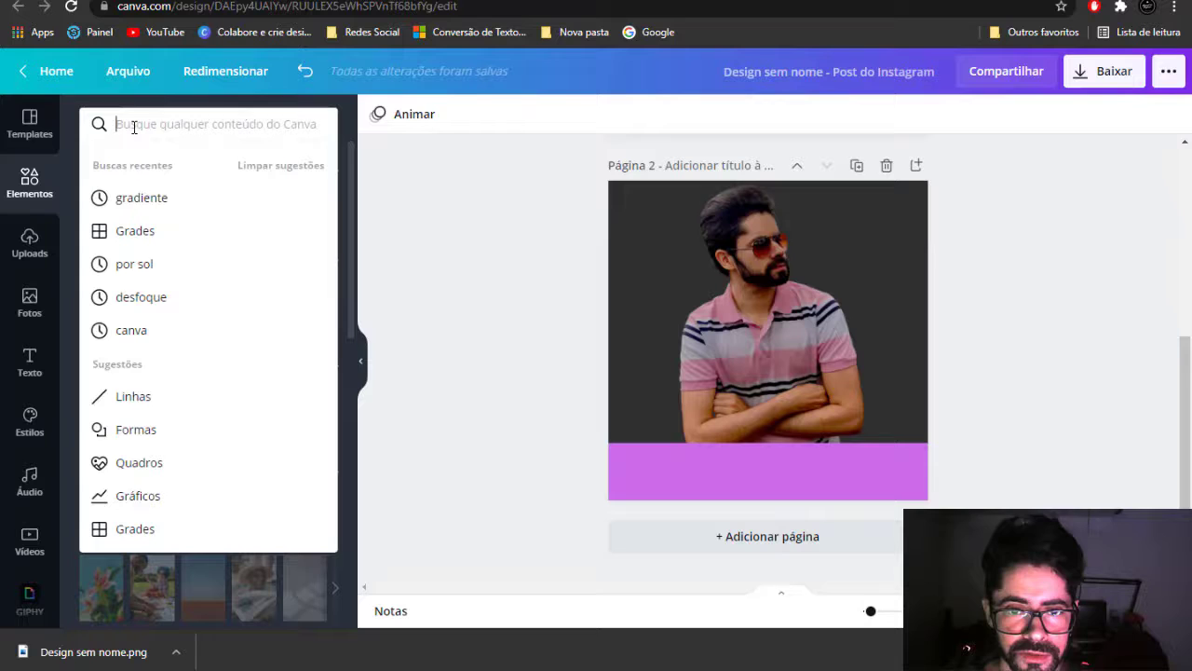
left_click(139, 196)
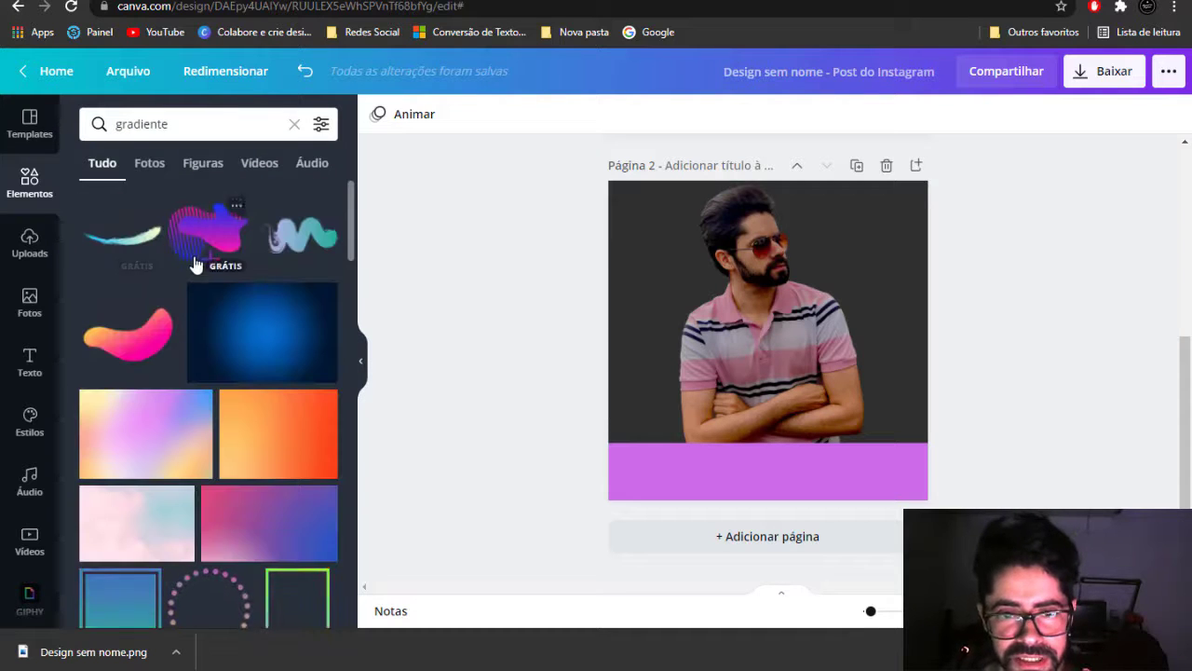
scroll(154, 314, "down", 2)
scroll(155, 317, "down", 8)
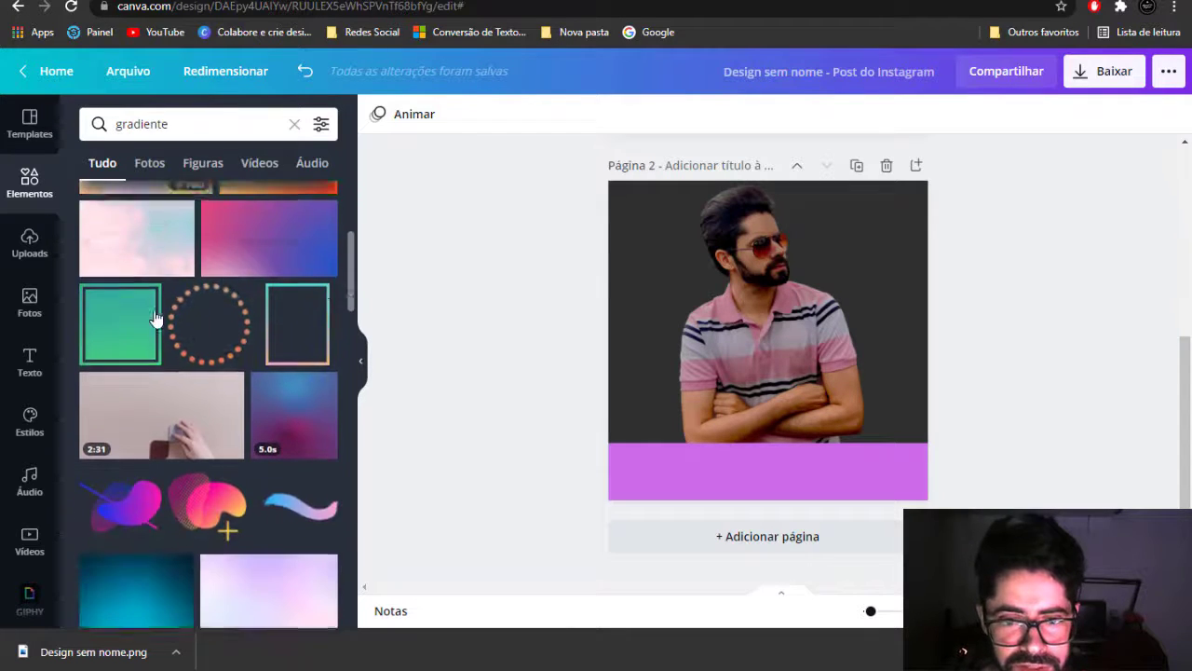
scroll(199, 415, "down", 10)
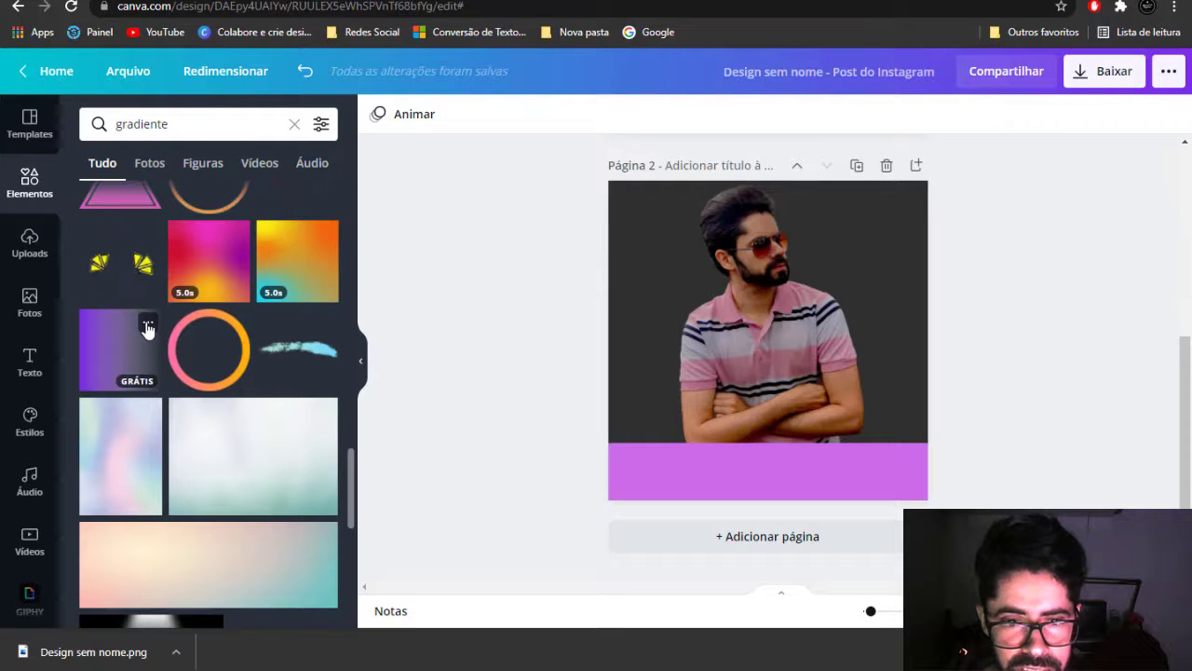
left_click(147, 326)
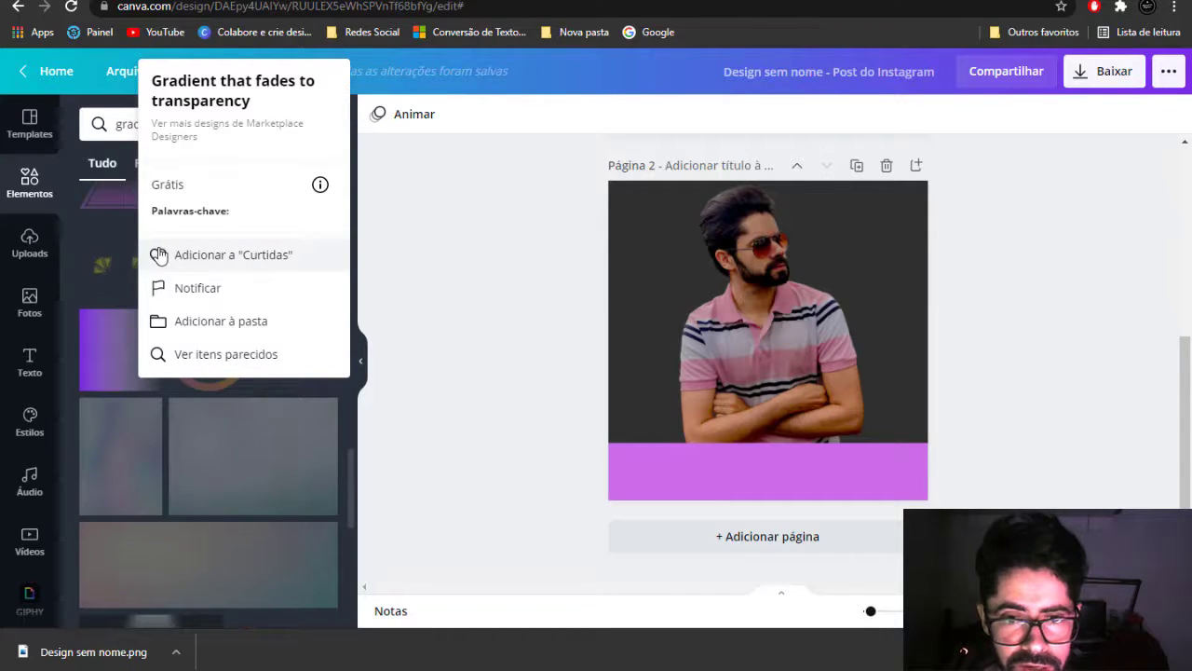
left_click(463, 407)
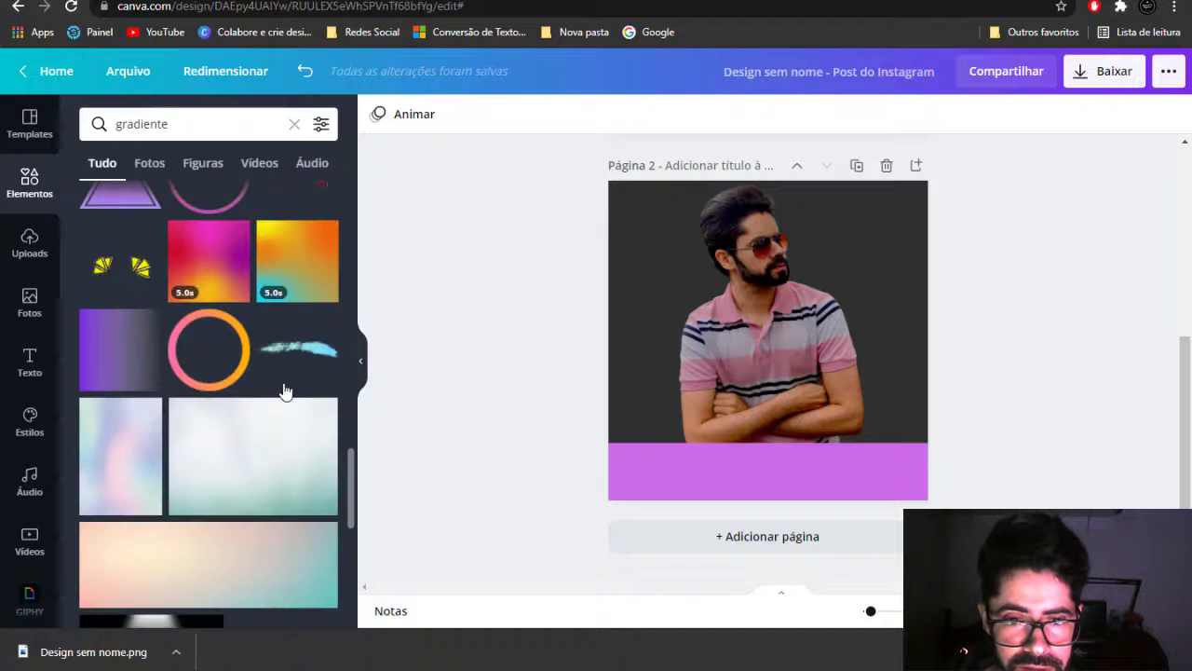
left_click(130, 350)
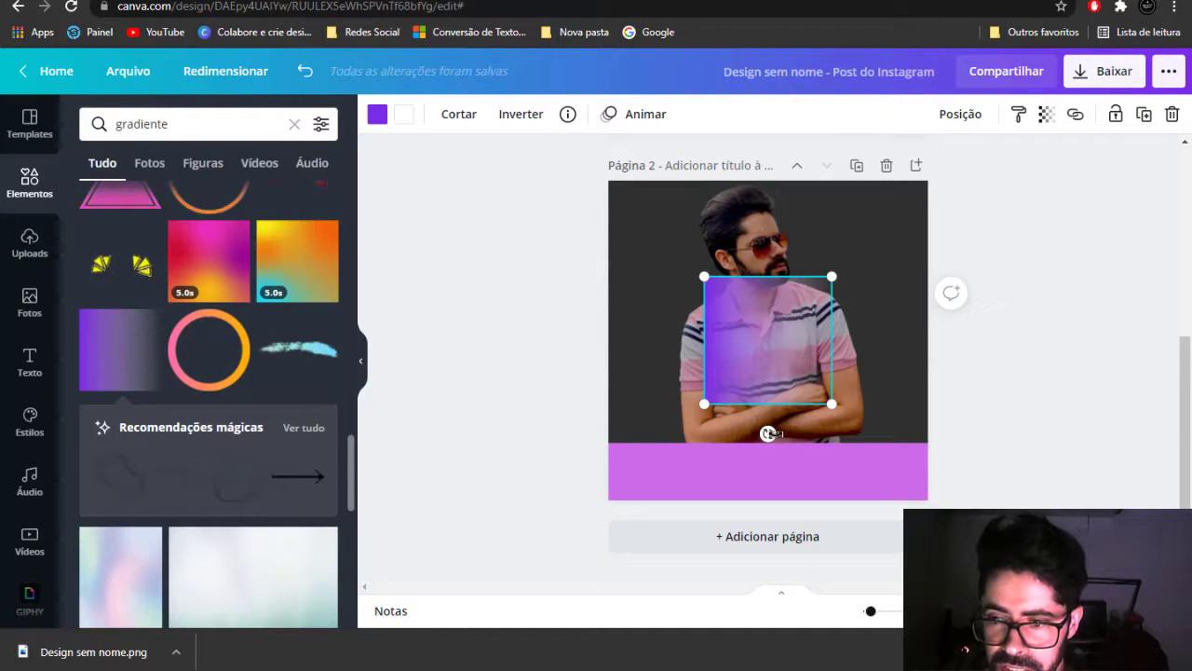
- Rotate the gradient so its solid edge faces down and enlarge it to 1080 × 1080, resting on the band's upper edge
left_click_drag(791, 431, 840, 331)
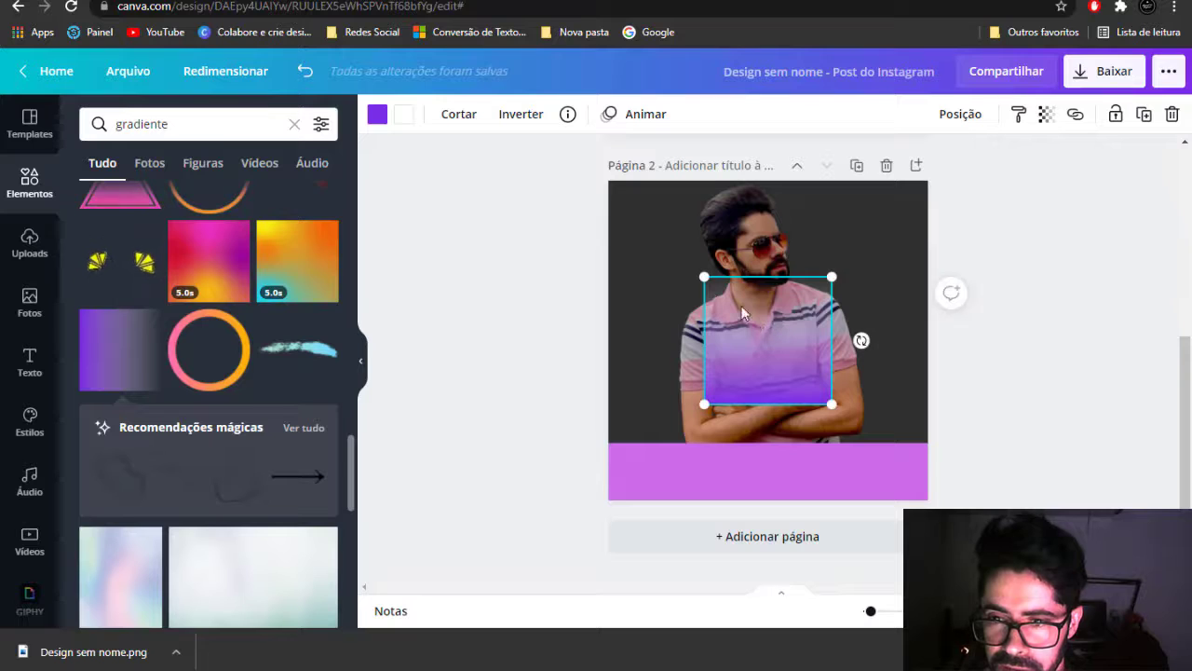
left_click_drag(764, 326, 669, 233)
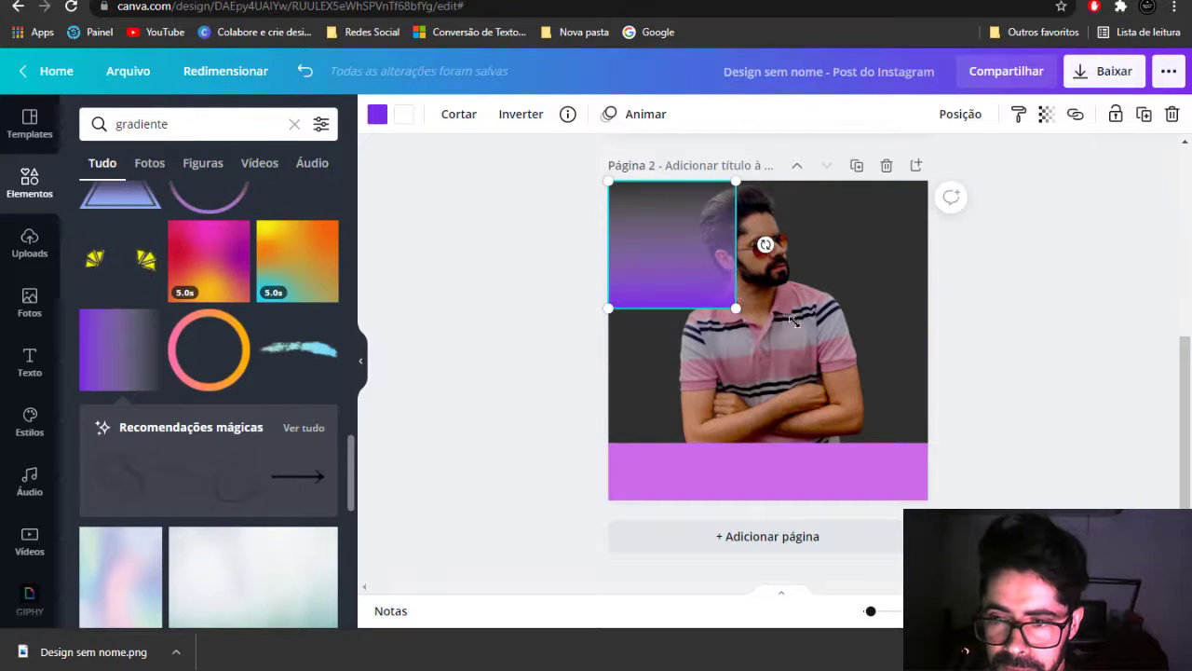
left_click_drag(736, 307, 894, 410)
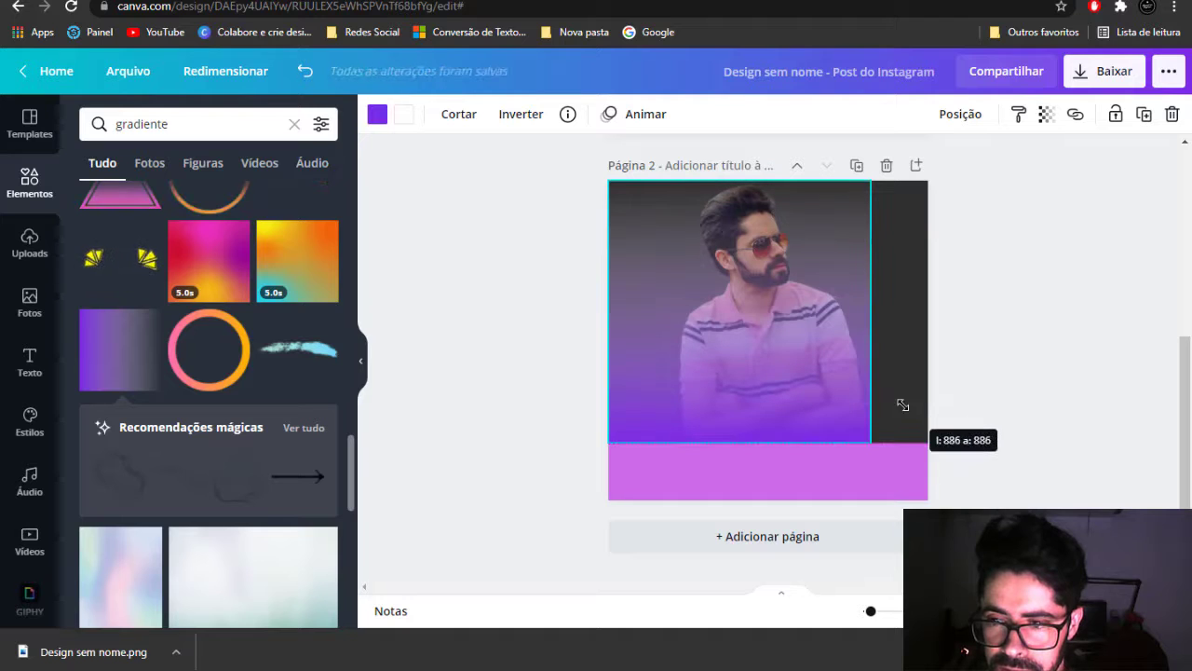
left_click_drag(872, 183, 963, 154)
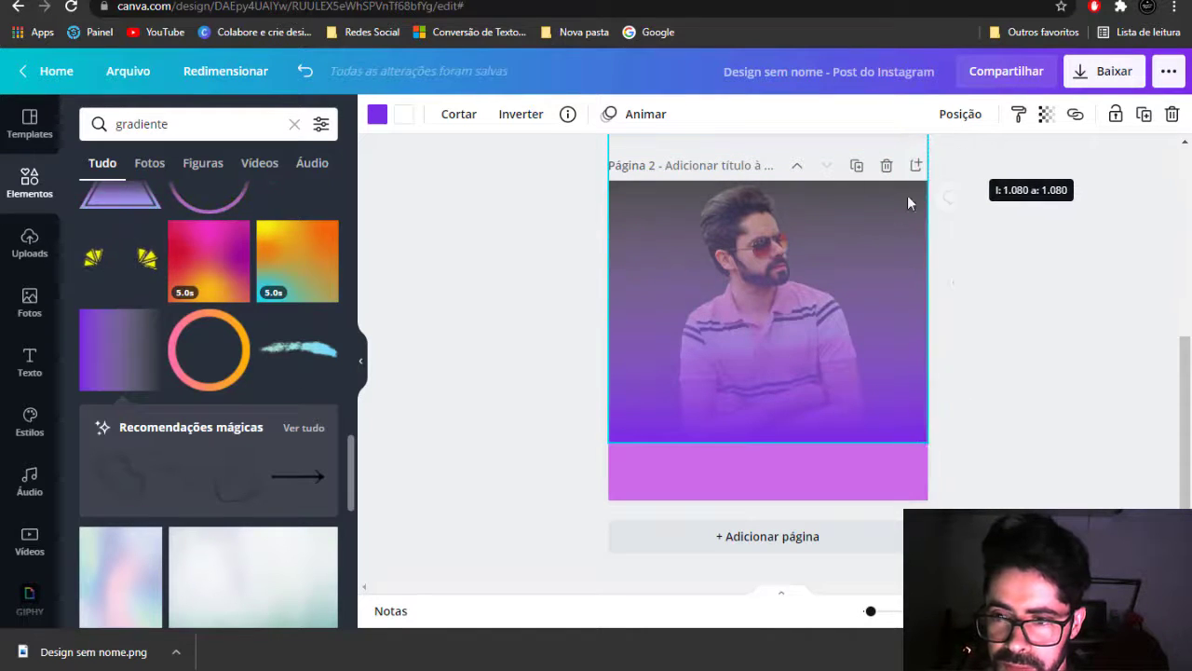
left_click_drag(909, 202, 906, 206)
- Recolour the gradient on page 2 to the pink default colour
left_click(377, 114)
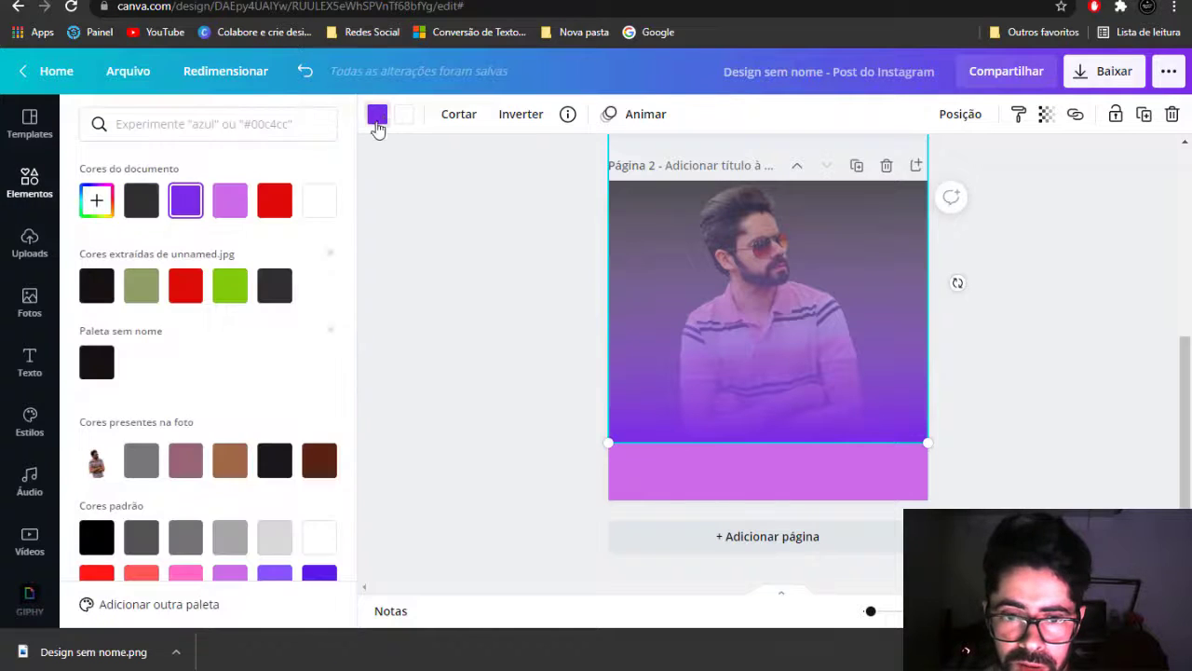
scroll(201, 462, "down", 3)
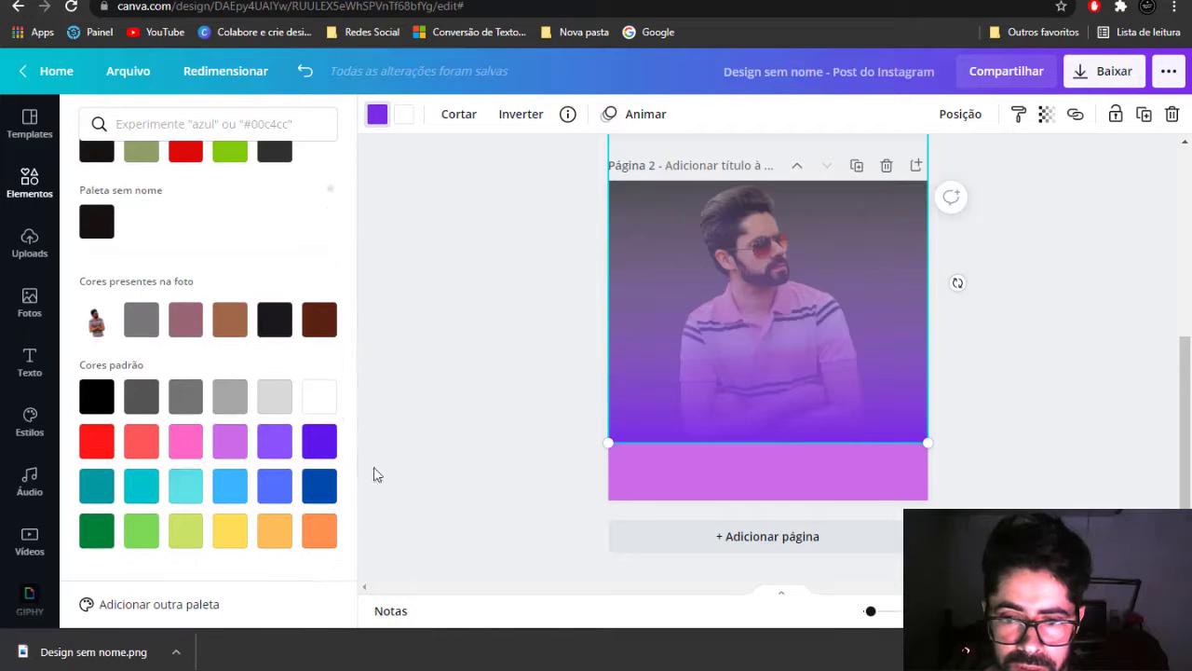
left_click(187, 450)
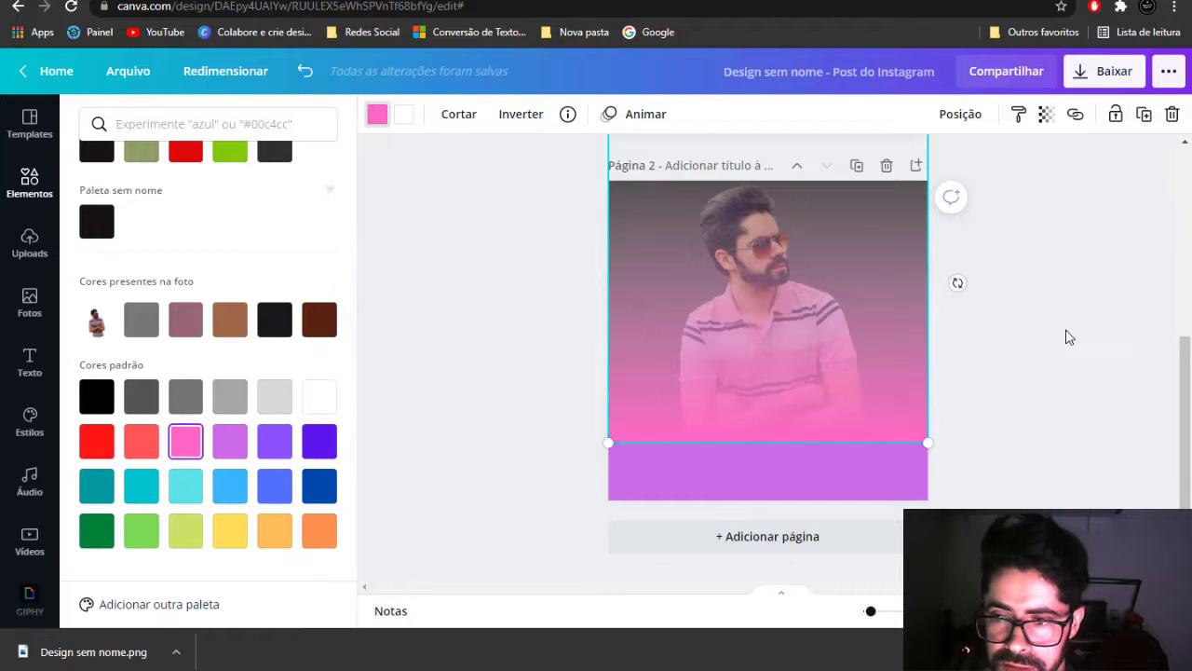
left_click(1066, 336)
- Nudge the gradient slightly down so its lower edge closes against the band
left_click(850, 322)
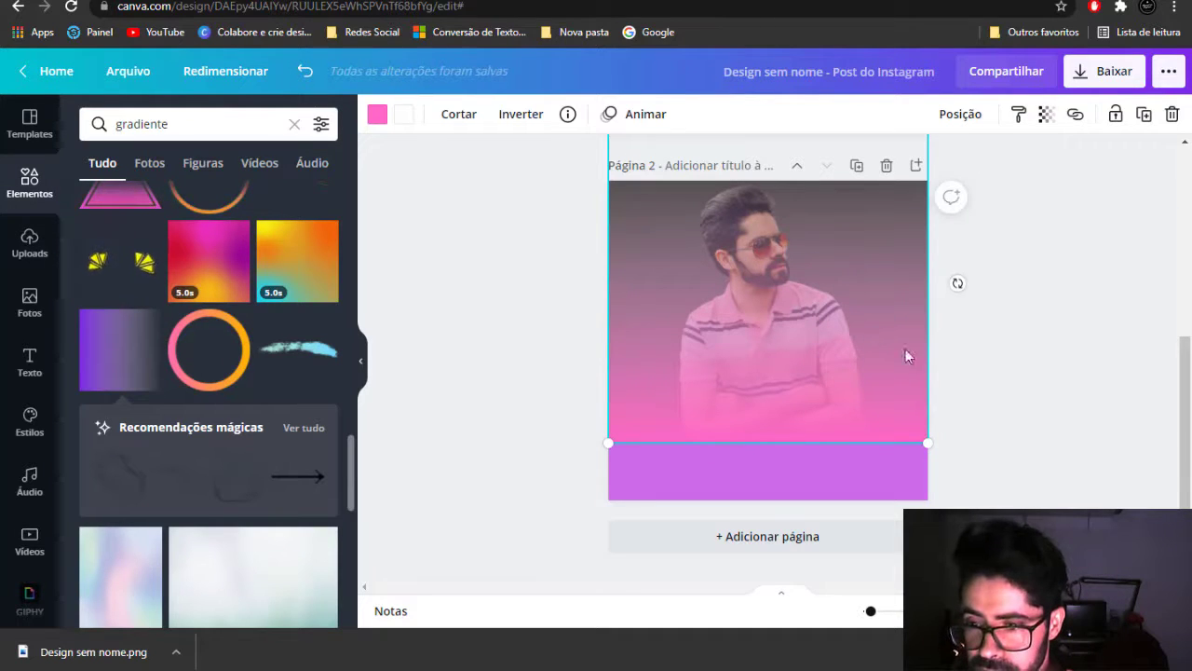
left_click(1010, 417)
left_click(866, 392)
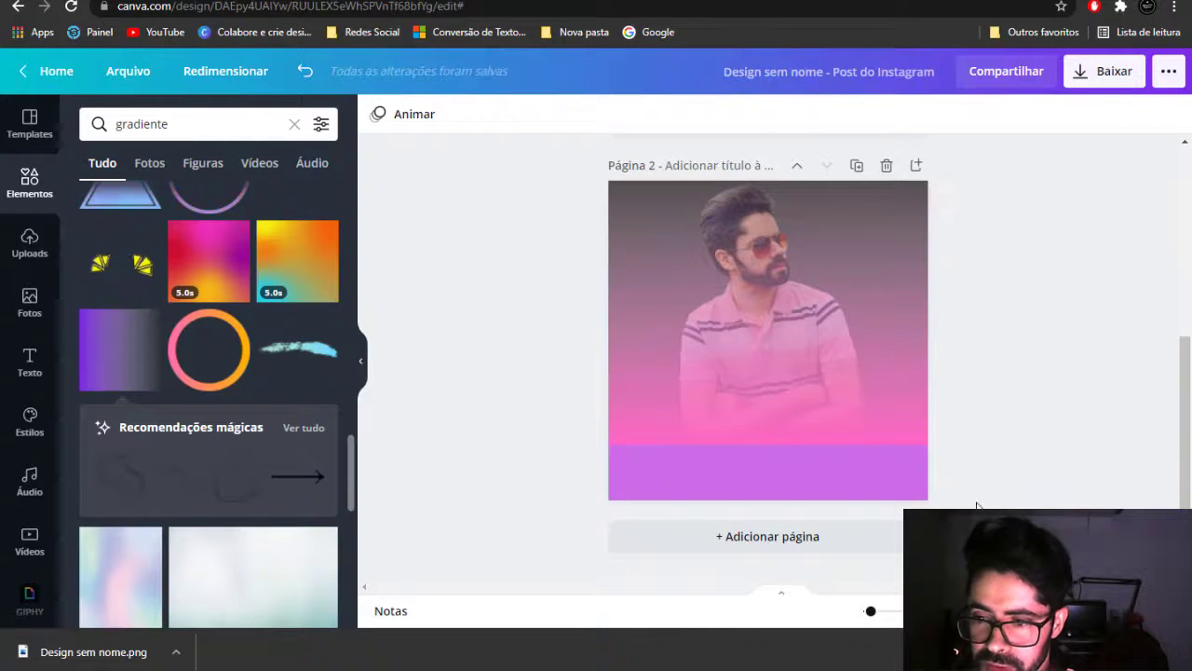
- Check the band's fill colour and recolour the gradient to the same light purple default colour
left_click(850, 472)
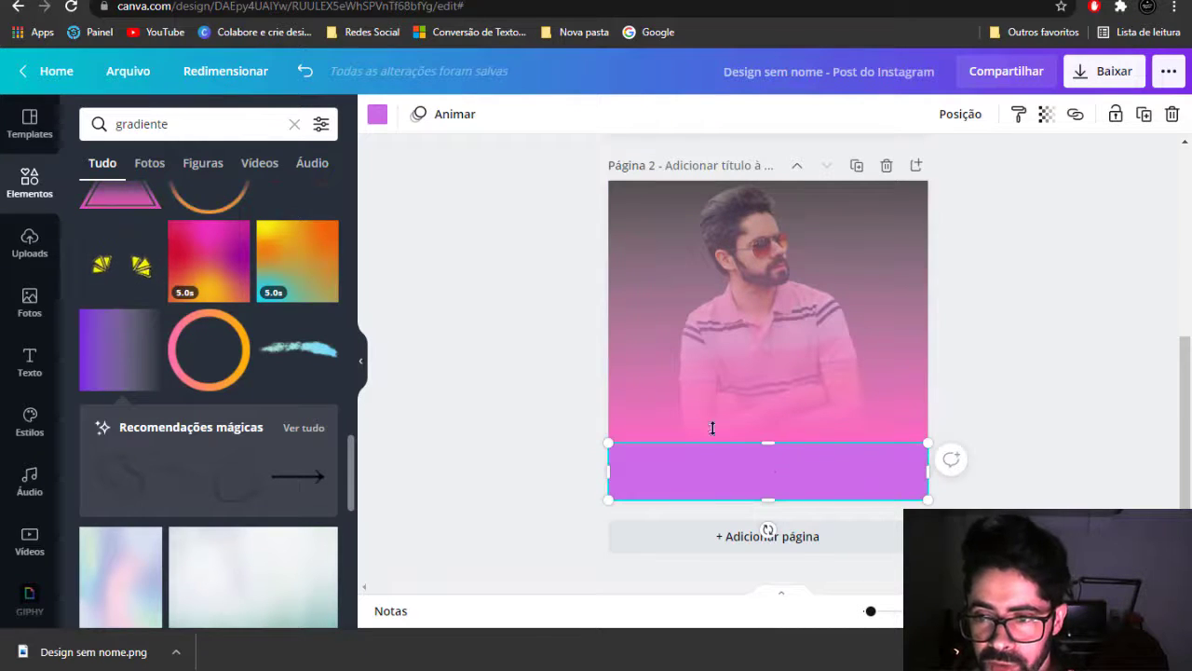
left_click(376, 118)
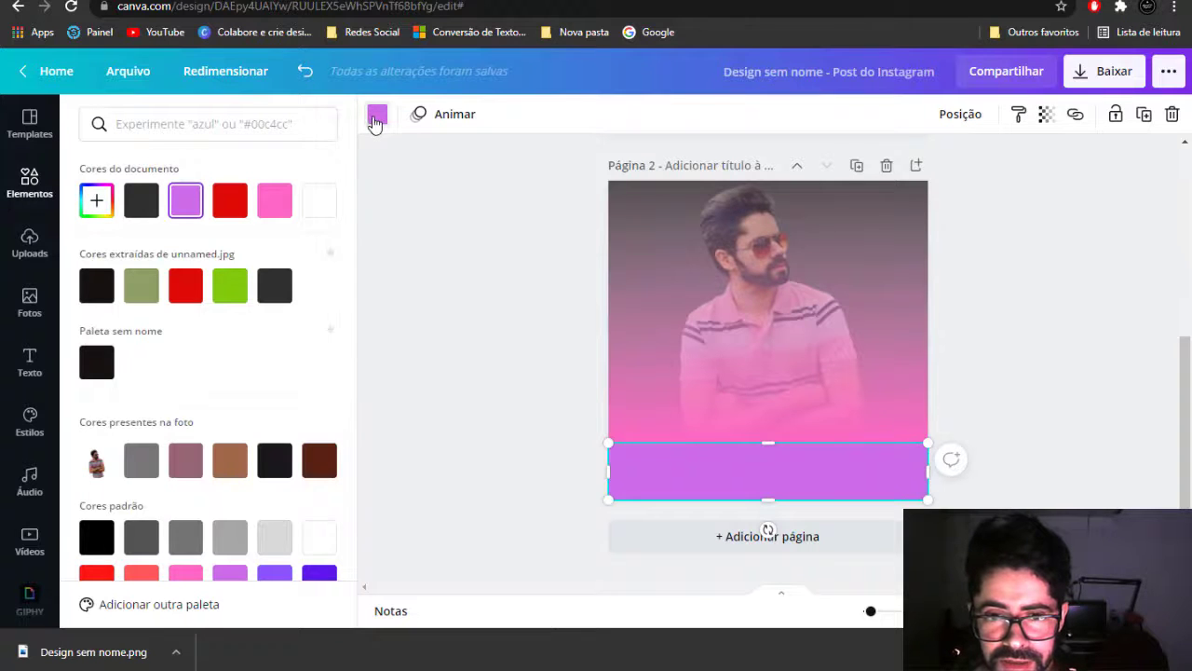
scroll(245, 503, "down", 1)
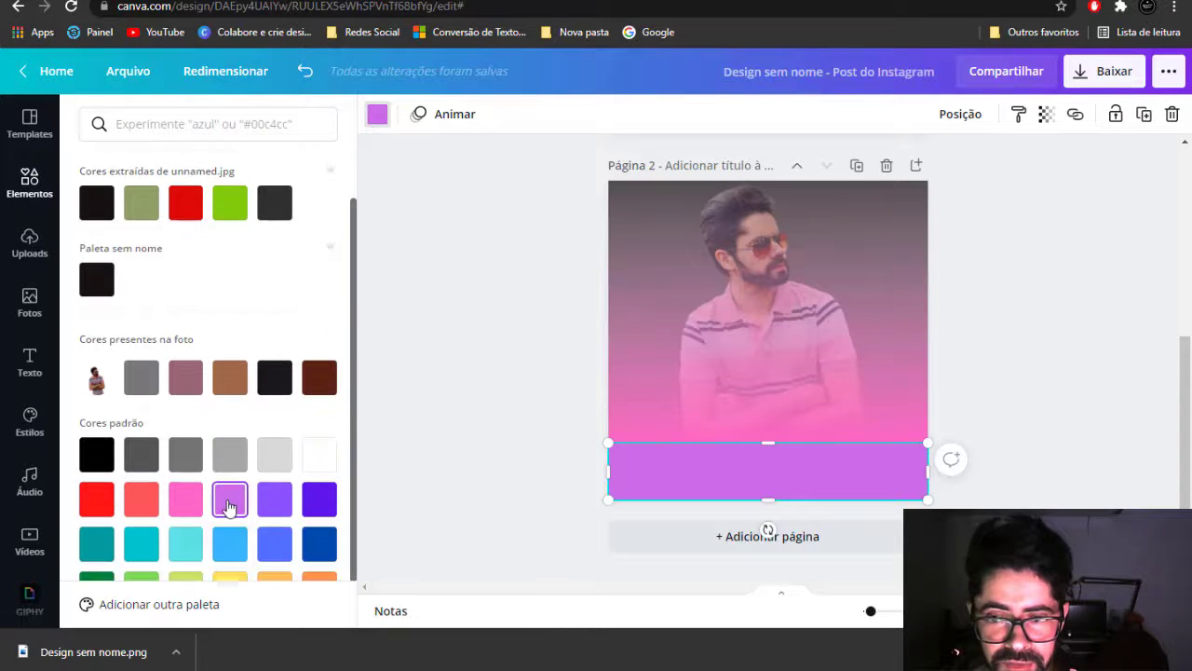
left_click(1061, 229)
left_click(714, 268)
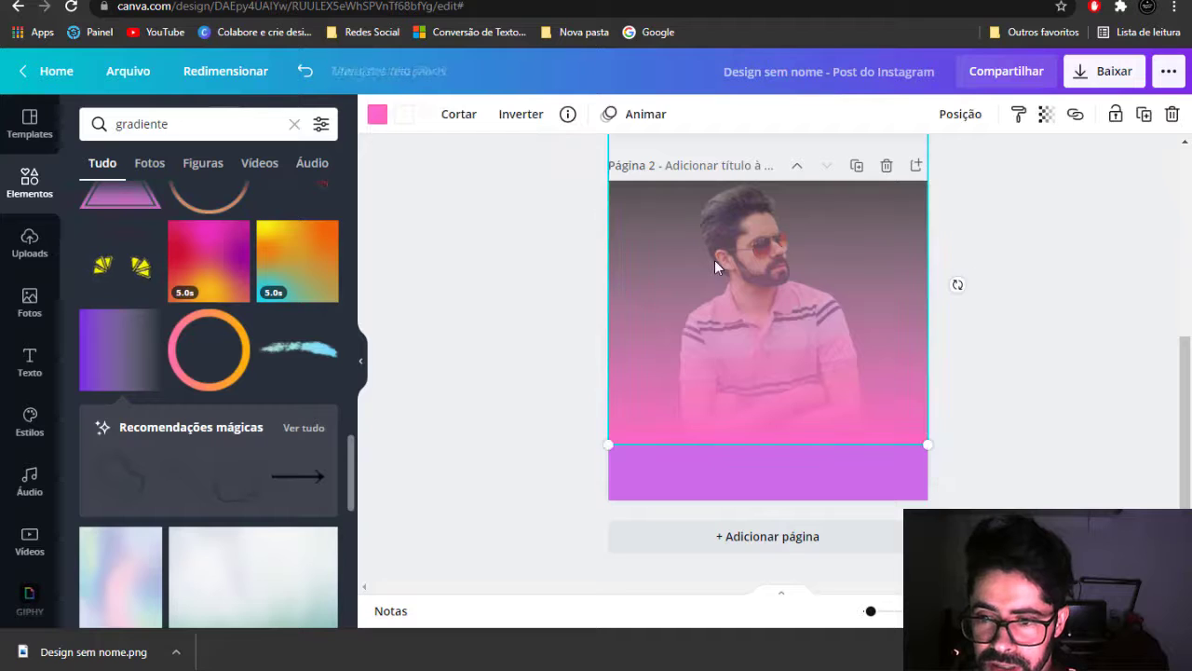
left_click(377, 113)
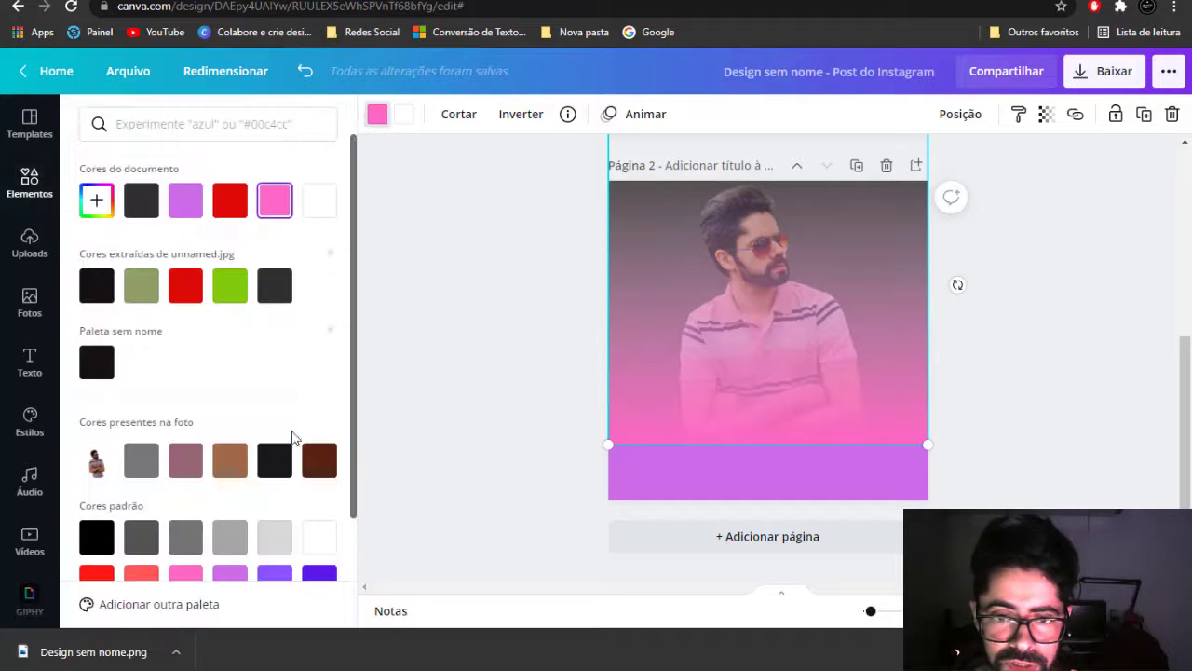
scroll(297, 447, "down", 2)
left_click(230, 441)
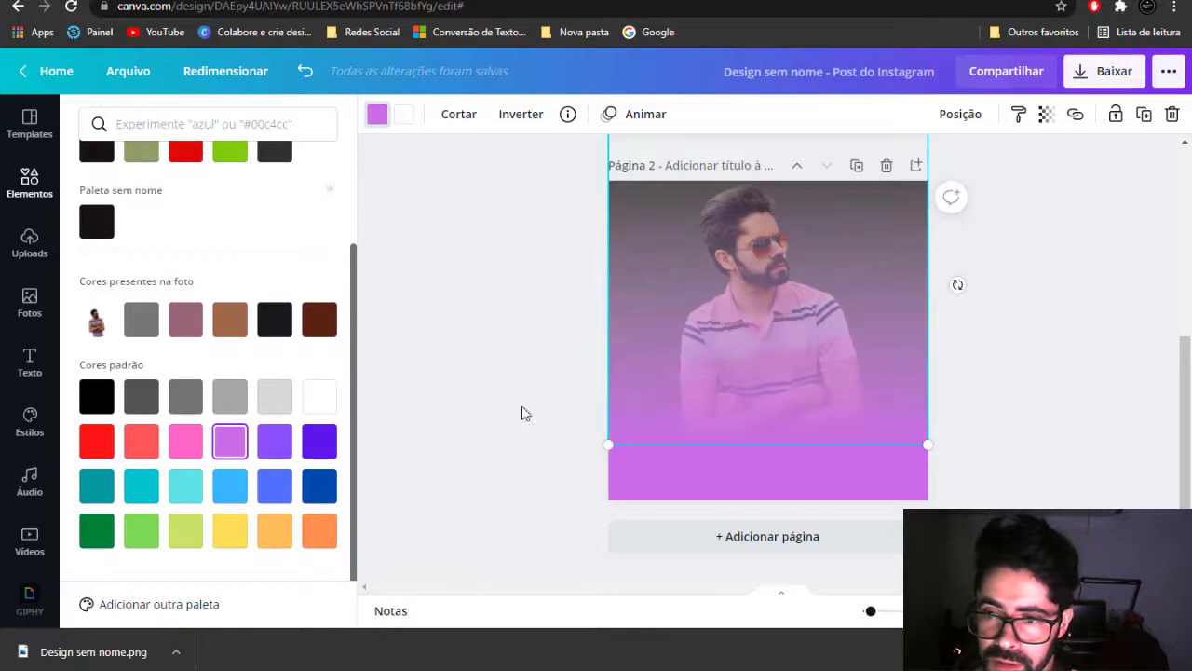
left_click(1142, 331)
left_click(1144, 337)
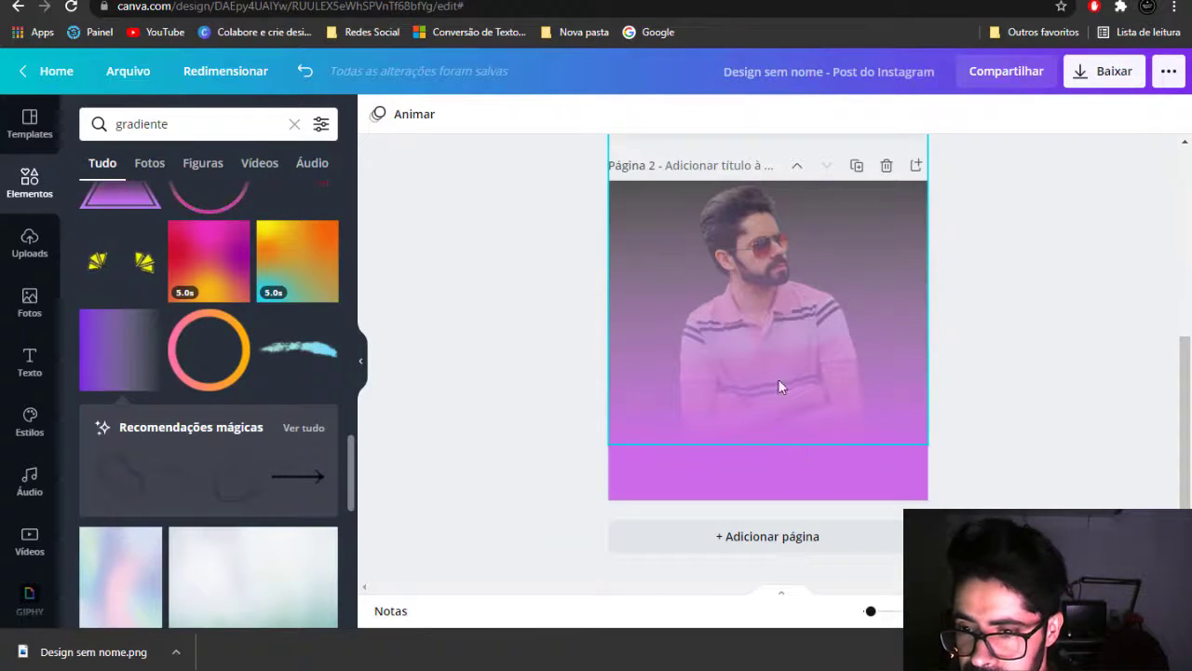
- Set the transparency value of the gradient over the man to 60
left_click(785, 304)
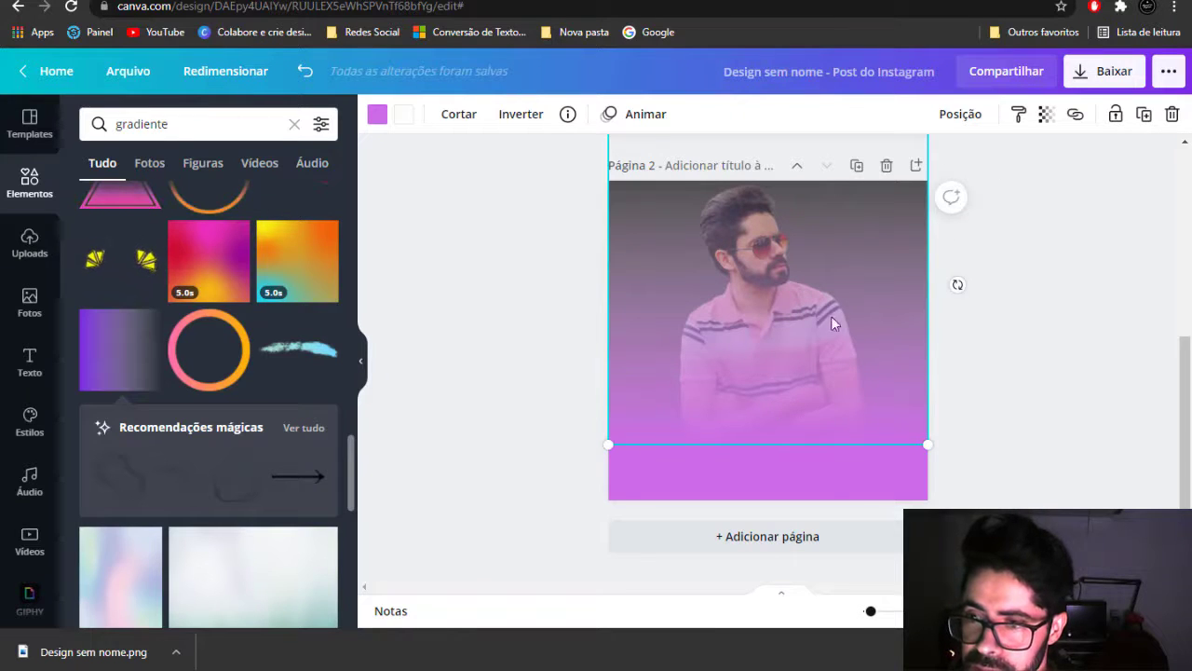
left_click(1047, 114)
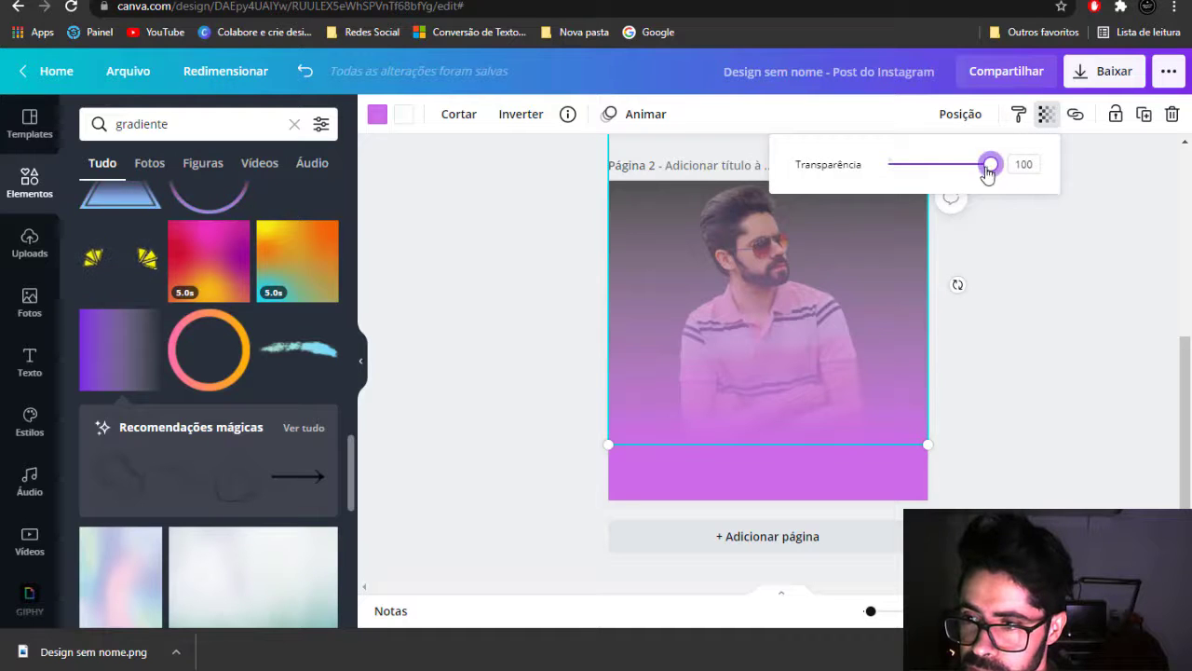
left_click_drag(988, 173, 949, 180)
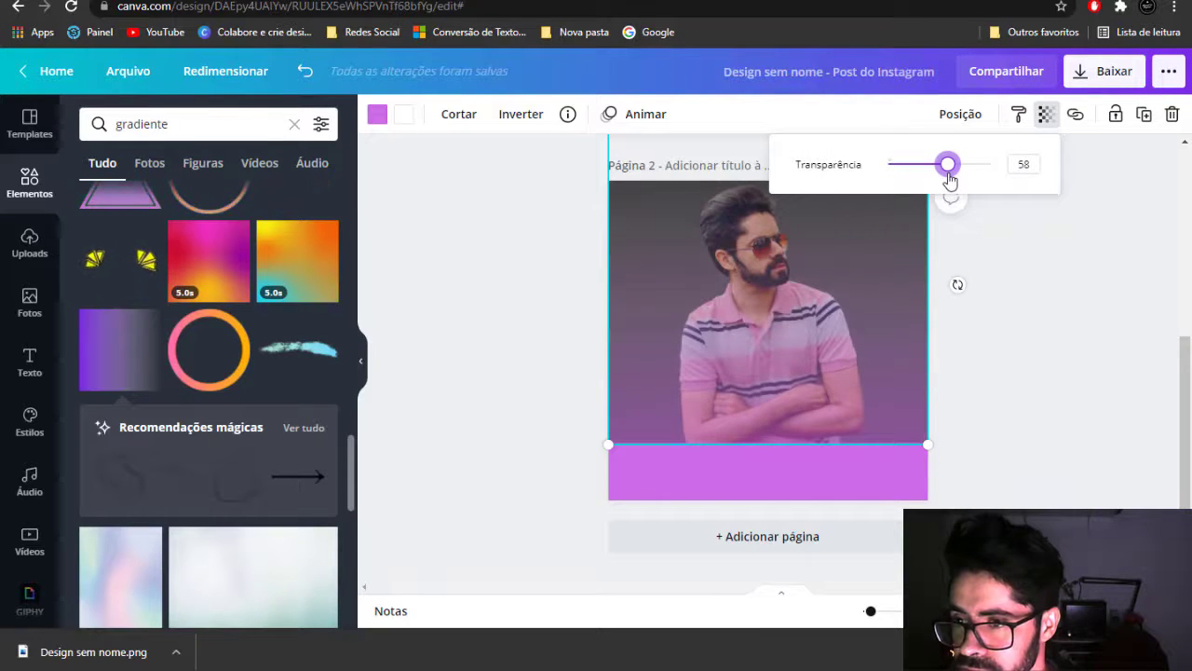
left_click_drag(950, 179, 951, 180)
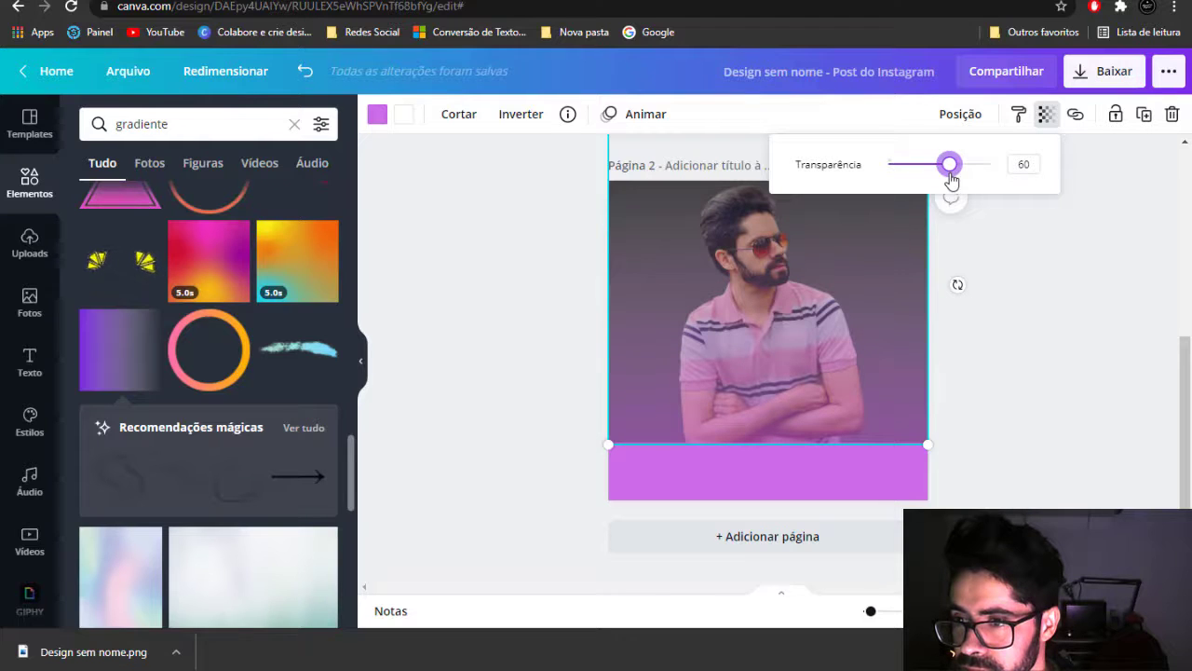
left_click(1003, 343)
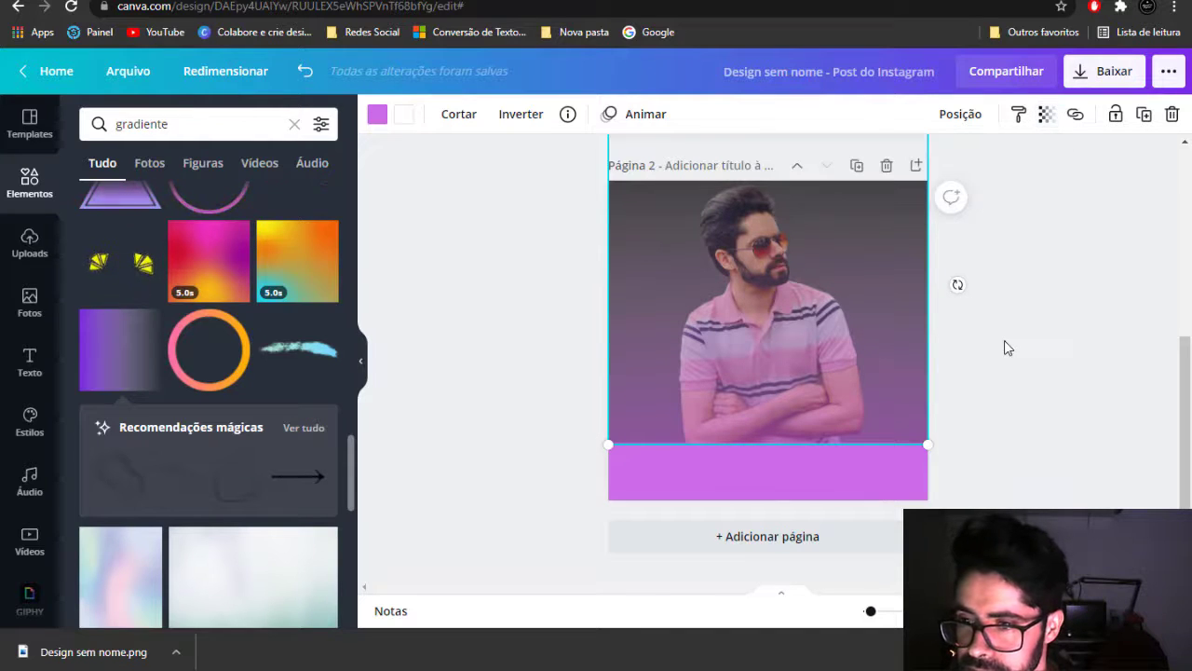
- Make the light purple band at the foot of page 2 semi-transparent to match the gradient above it
left_click(805, 494)
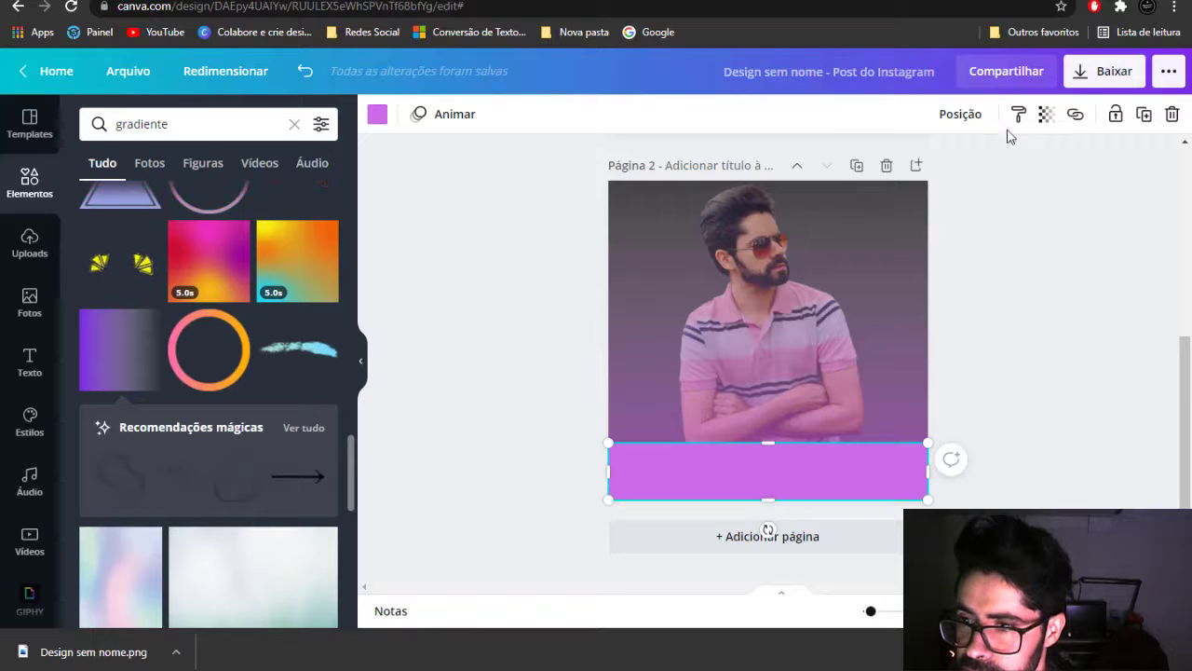
left_click(822, 334)
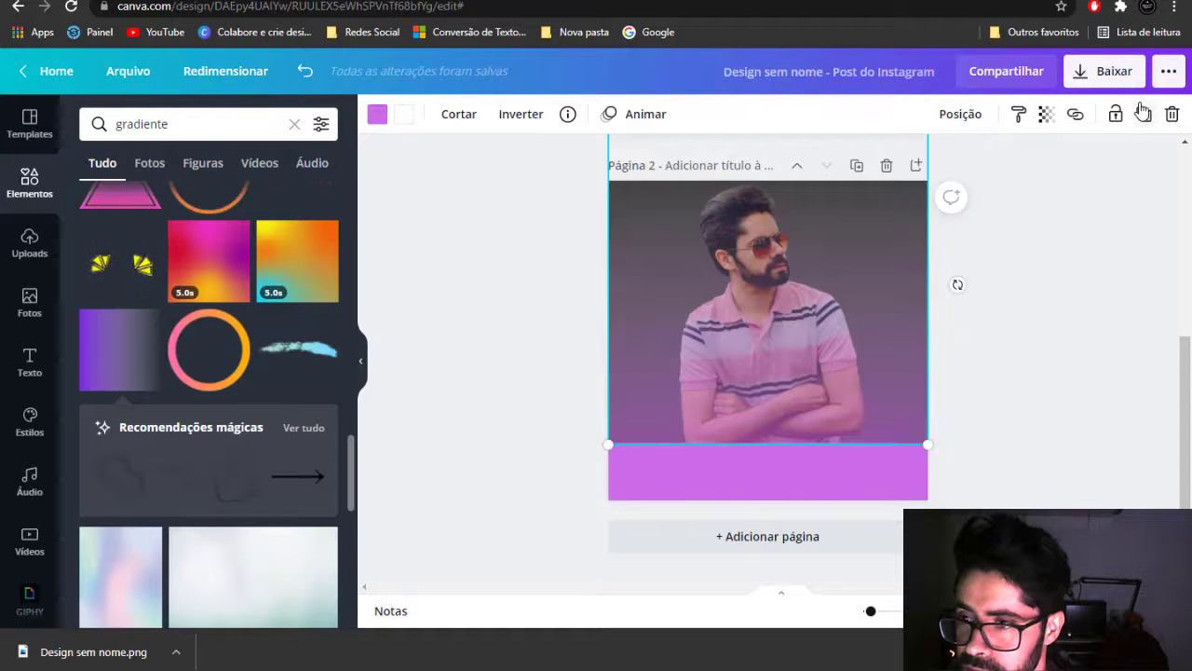
left_click(1044, 121)
left_click(870, 471)
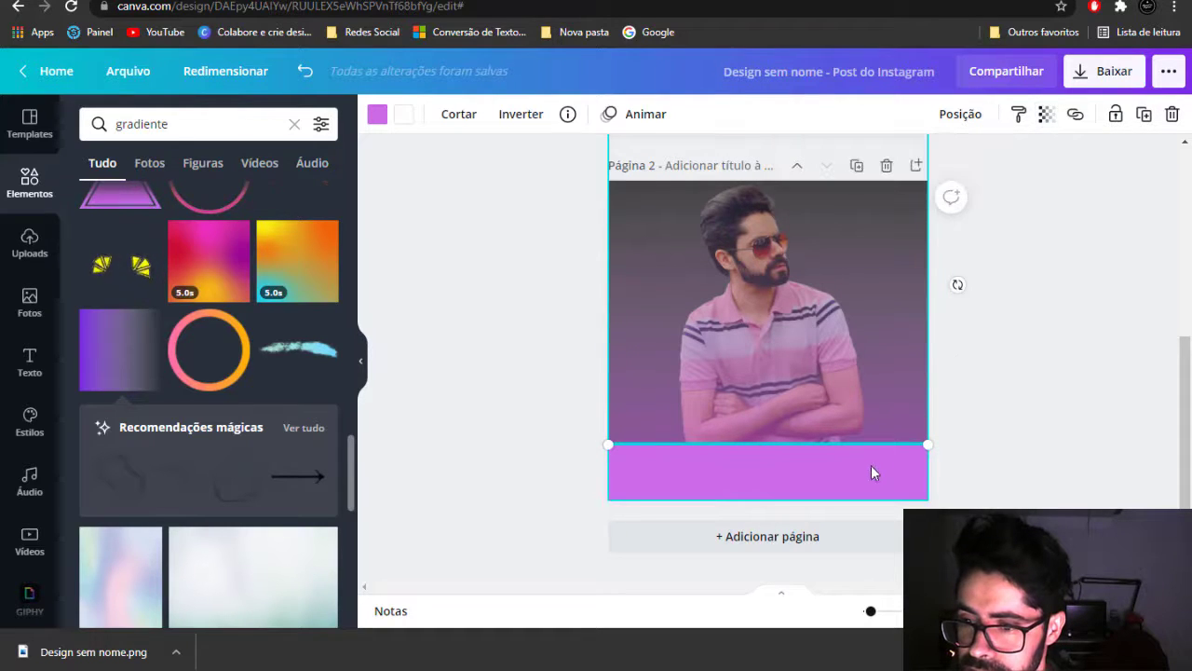
left_click(1046, 114)
left_click_drag(994, 169, 957, 184)
left_click(1053, 426)
left_click(1053, 426)
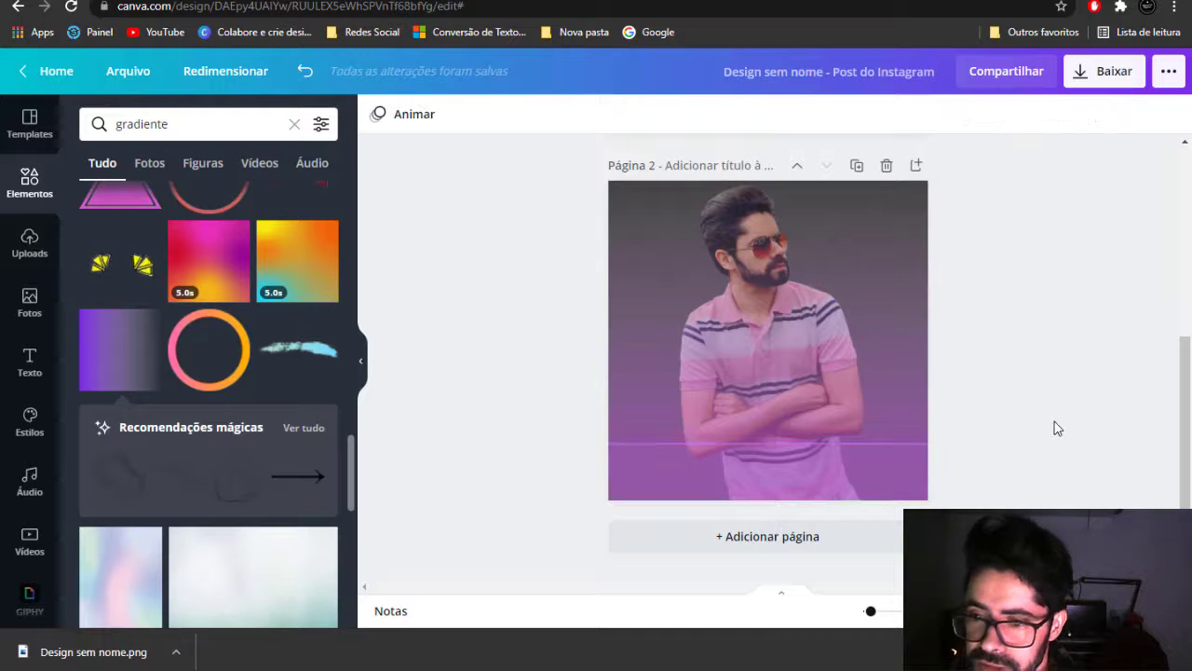
- Nudge the gradient slightly up to reduce its overlap with the semi-transparent band
left_click(795, 322)
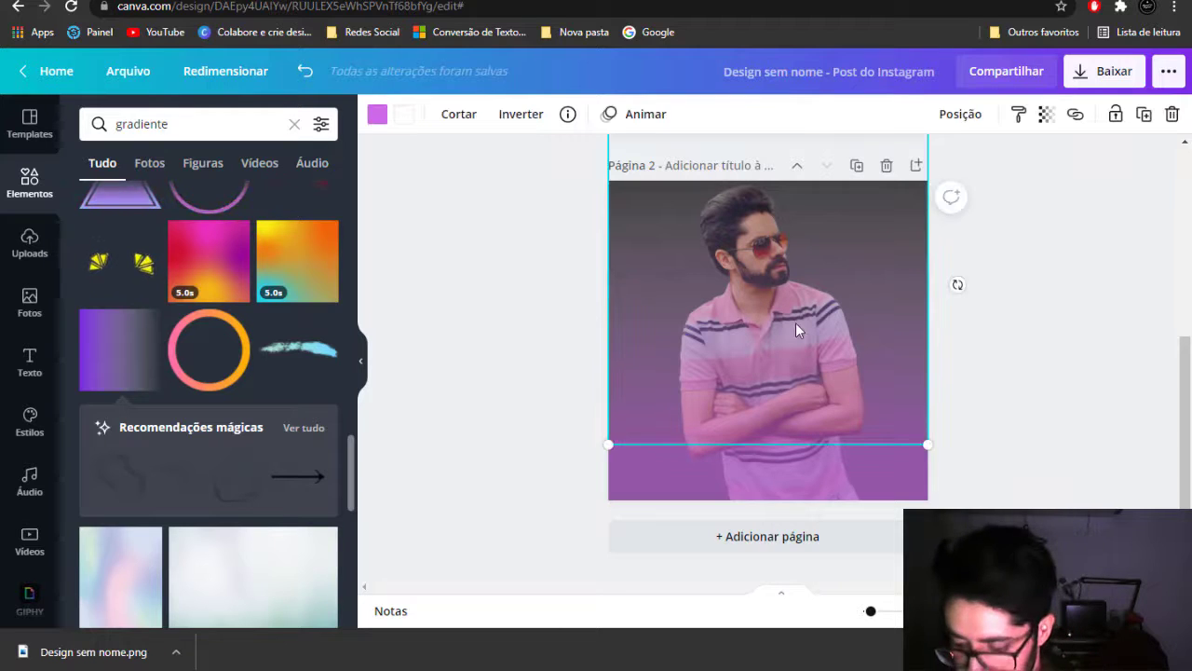
left_click(1076, 410)
left_click(897, 371)
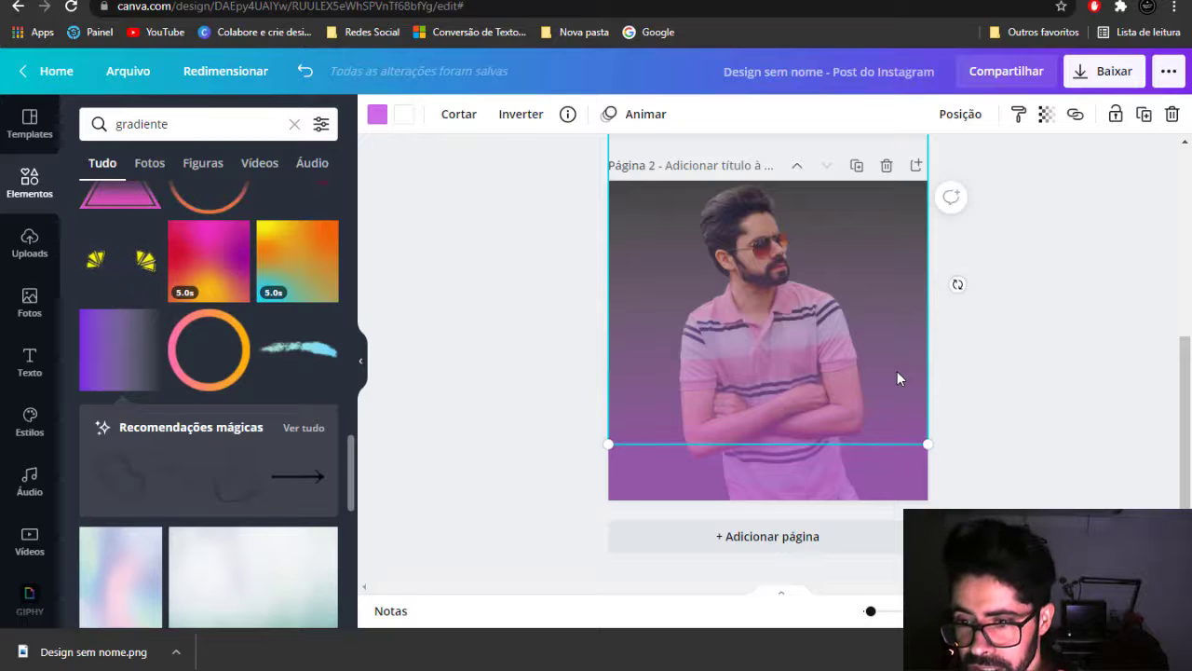
left_click(1078, 368)
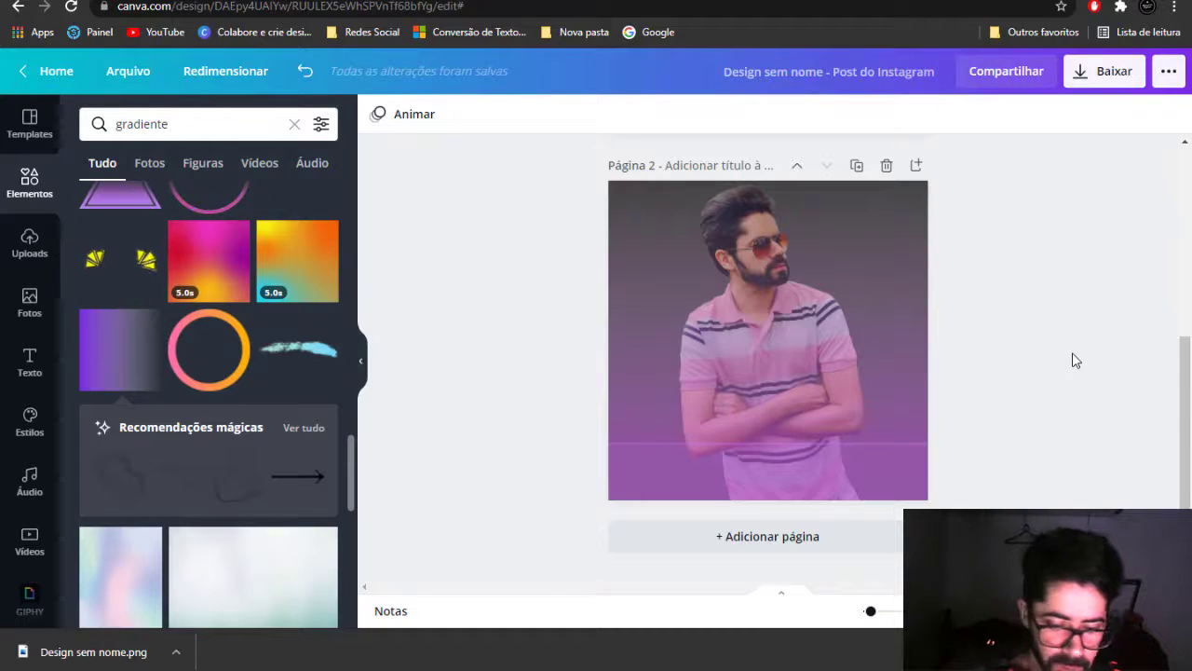
- Undo the transparency changes on page 2 and recolour the band at its foot with the unnamed palette's black
key("ctrl+z")
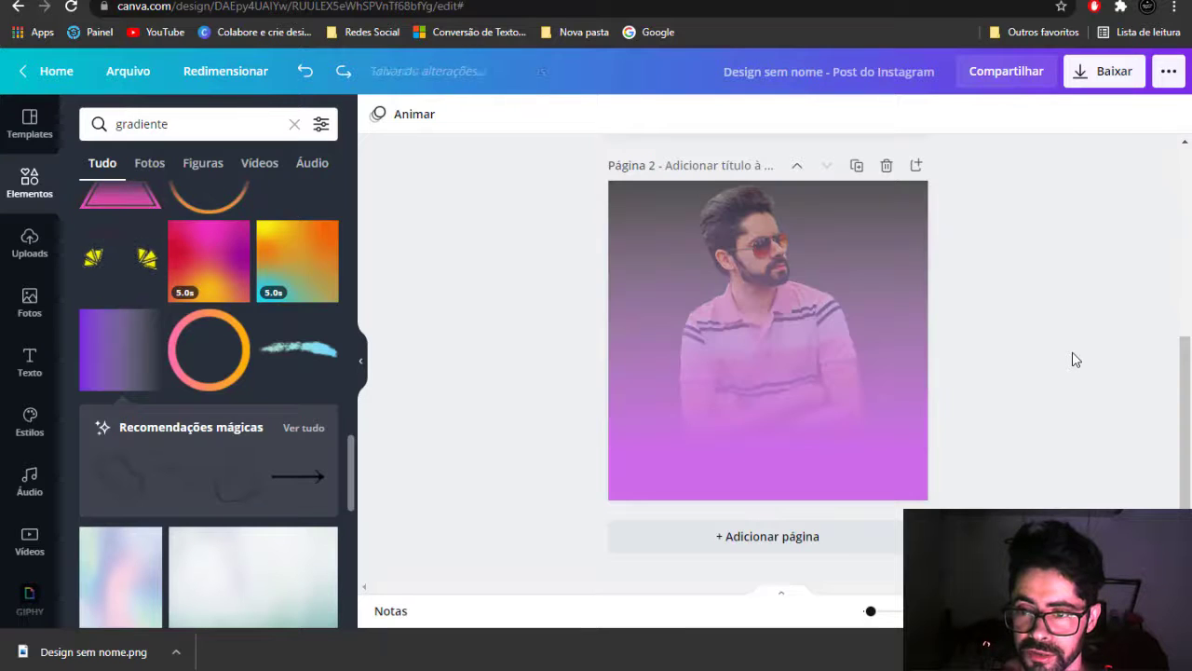
left_click(737, 456)
left_click(380, 116)
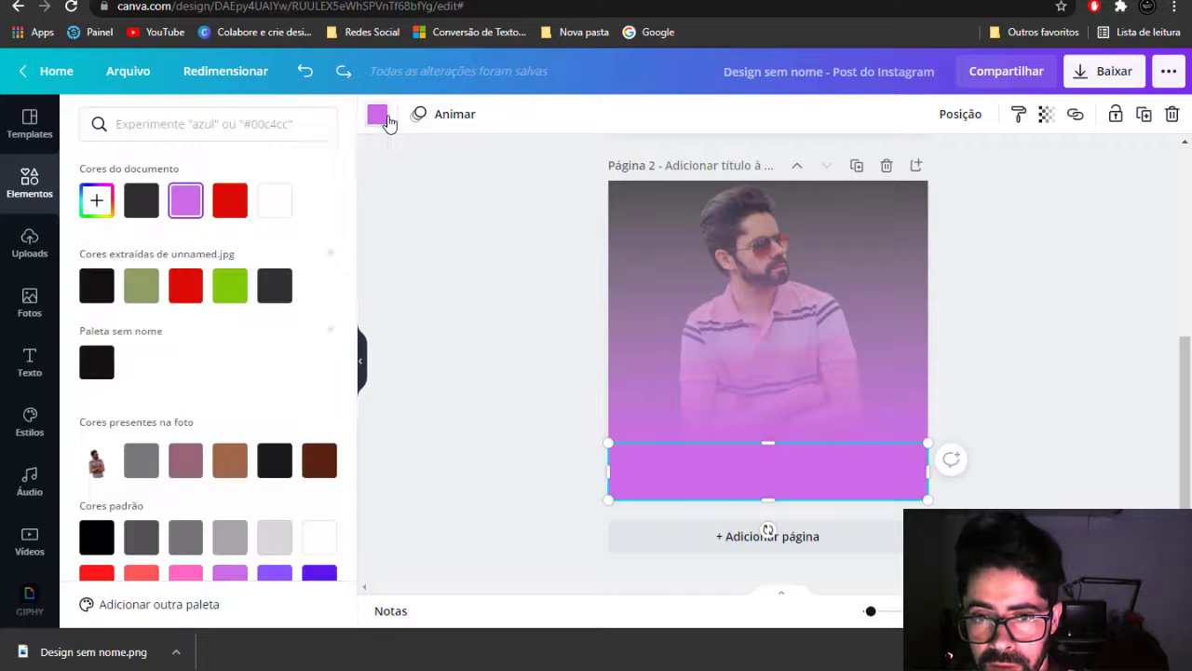
left_click(97, 362)
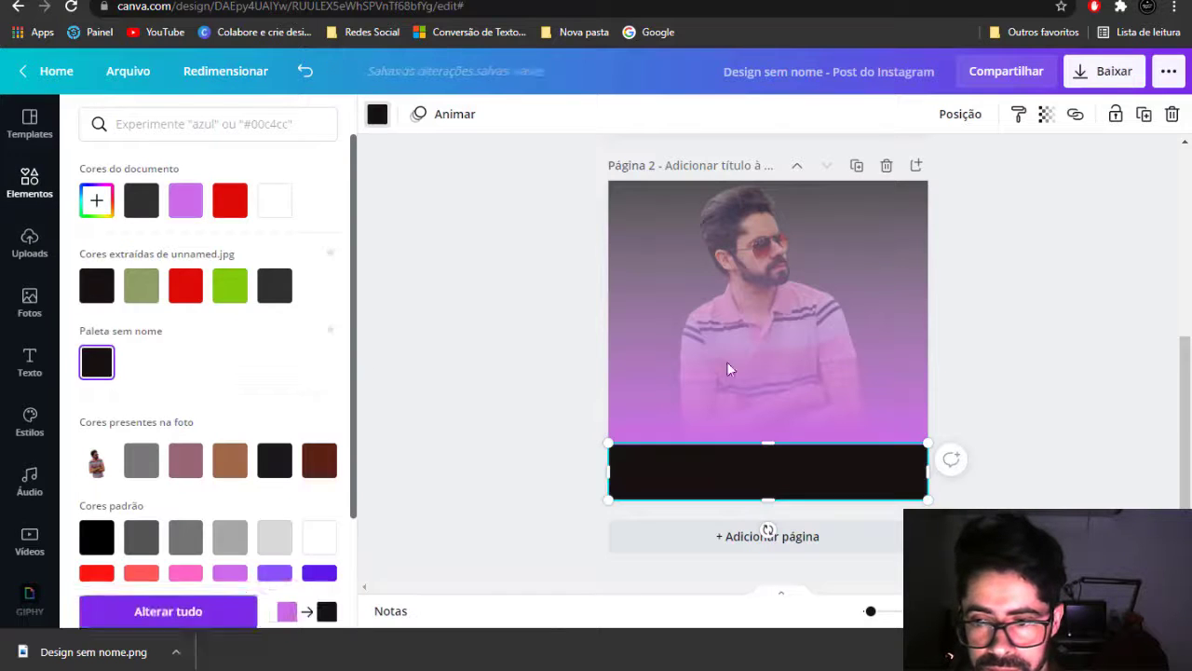
- Recolour the gradient over the man with the black extracted from unnamed.jpg, matching the band below
left_click(719, 281)
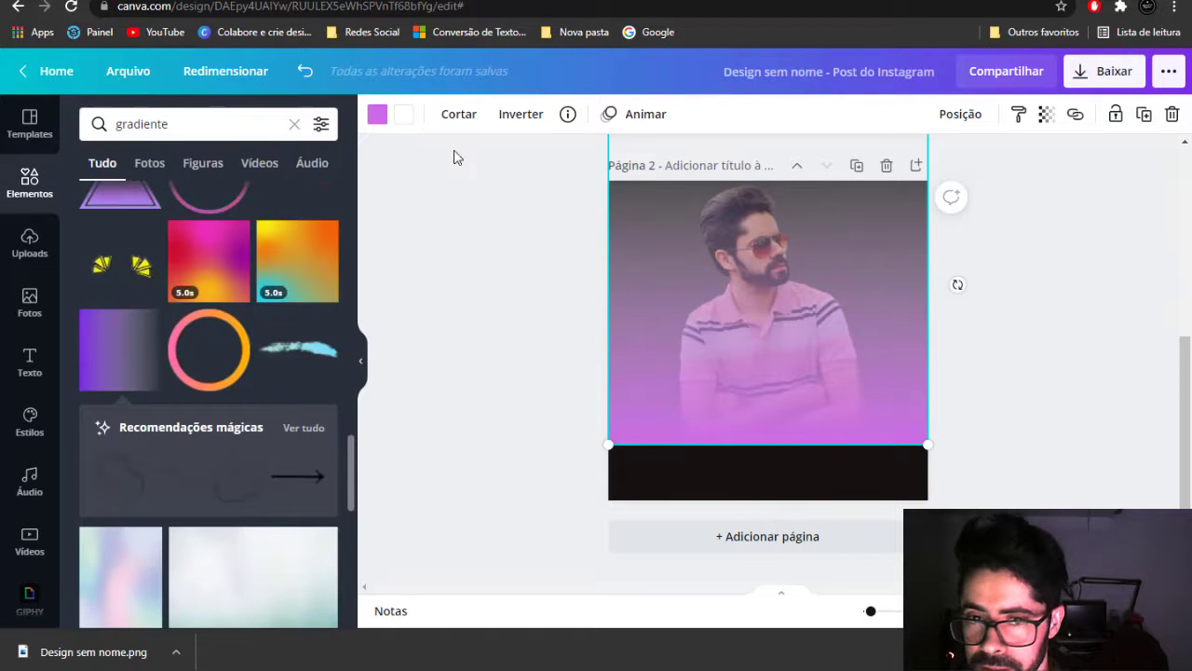
left_click(376, 114)
left_click(97, 285)
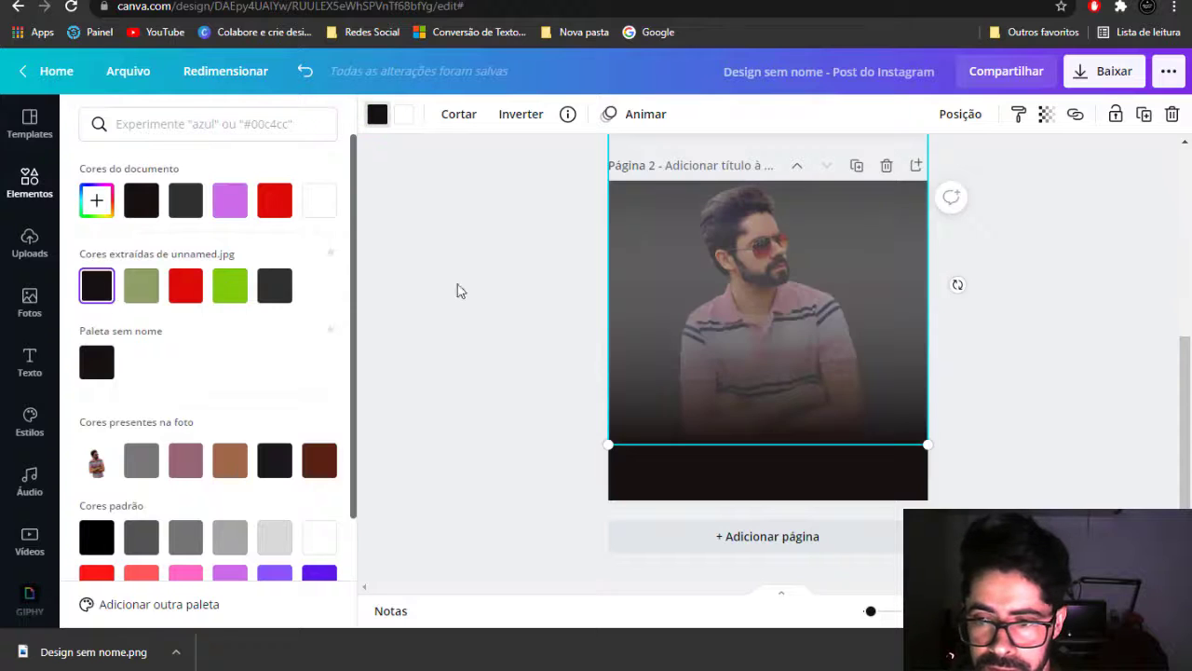
left_click(1097, 335)
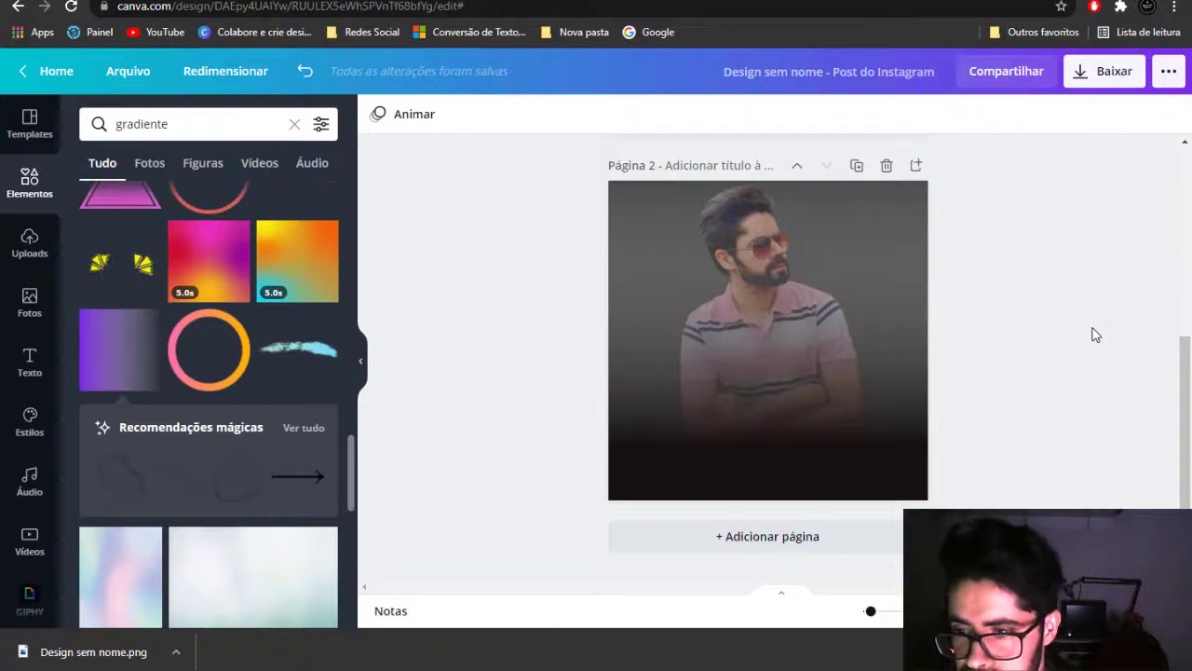
- Check the transparency setting of the gradient over the man and compare the fade effect on pages 1 and 2
left_click(895, 282)
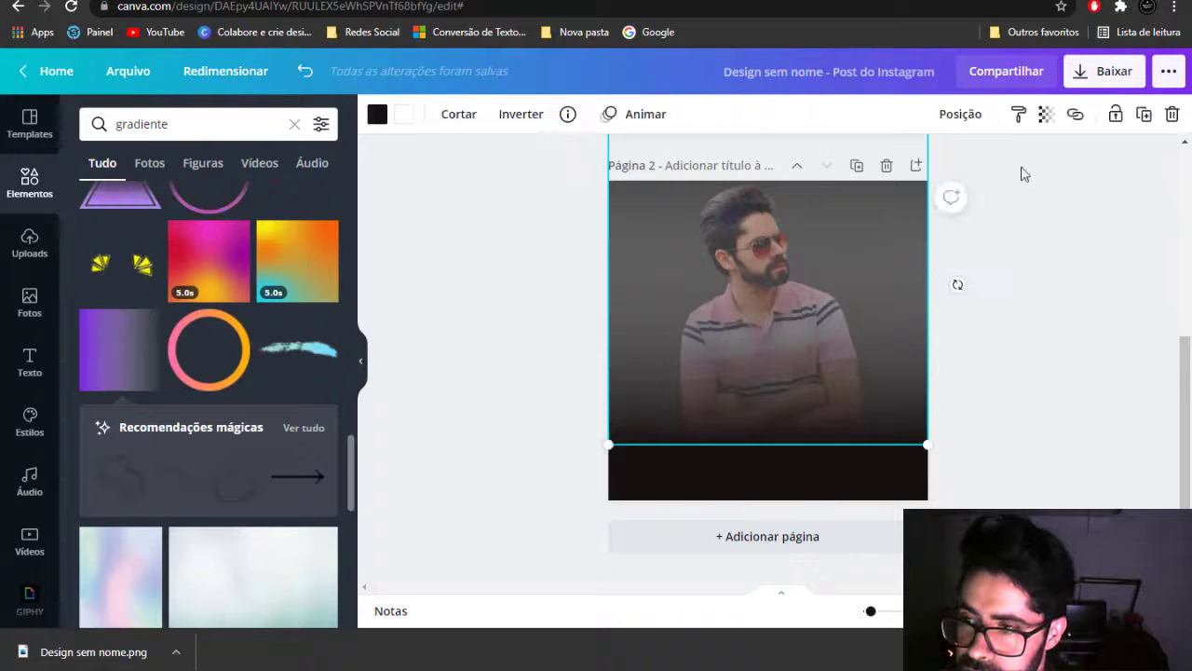
left_click(1046, 114)
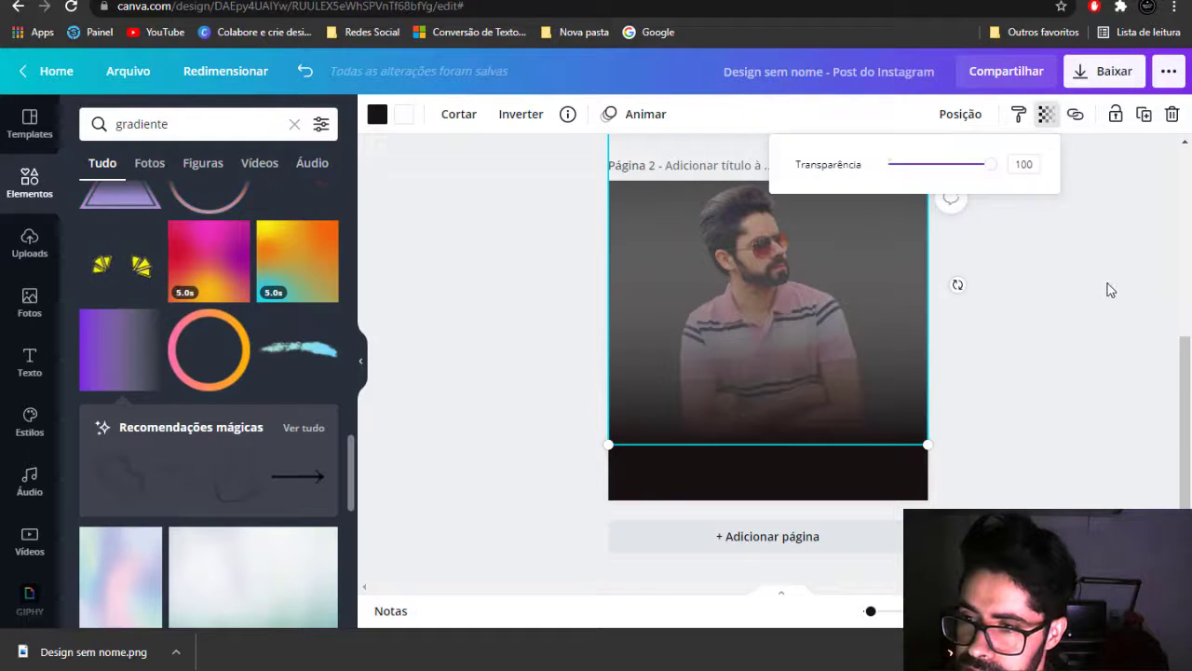
left_click(1044, 115)
left_click(984, 385)
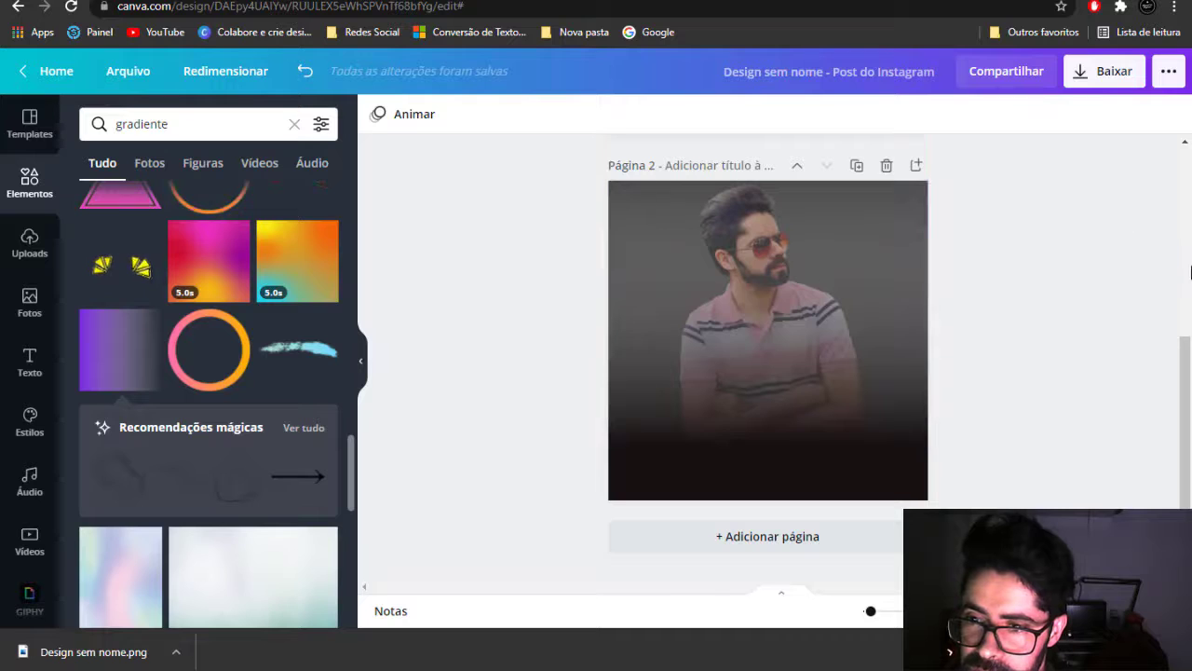
left_click(1181, 273)
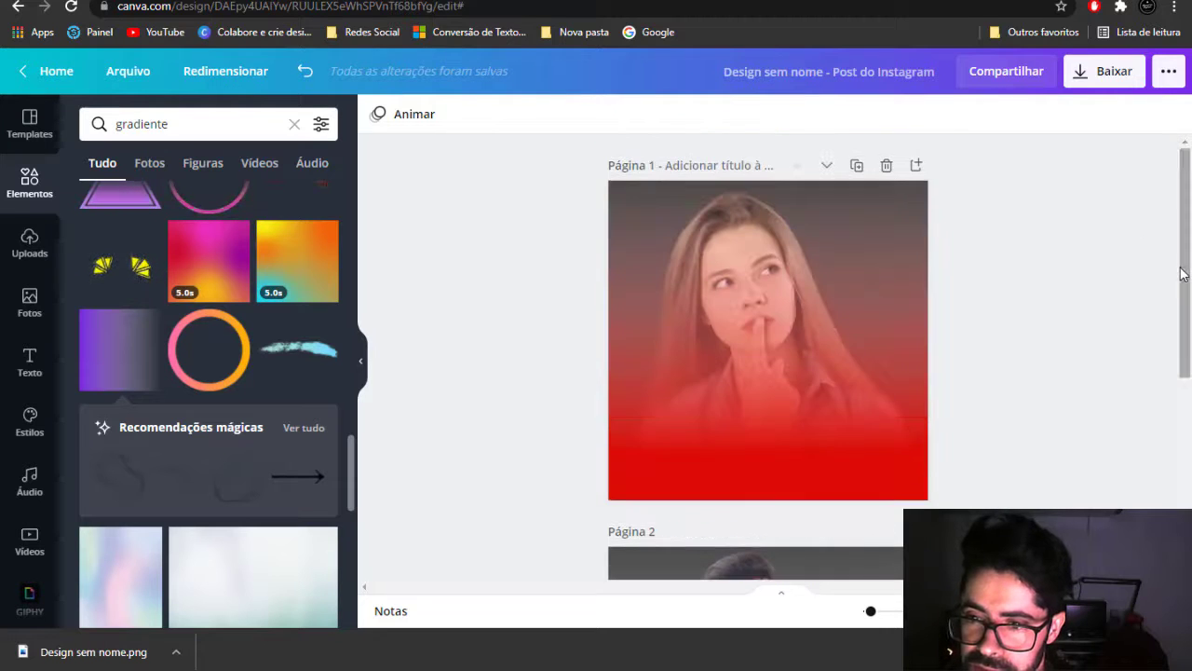
scroll(1117, 242, "down", 4)
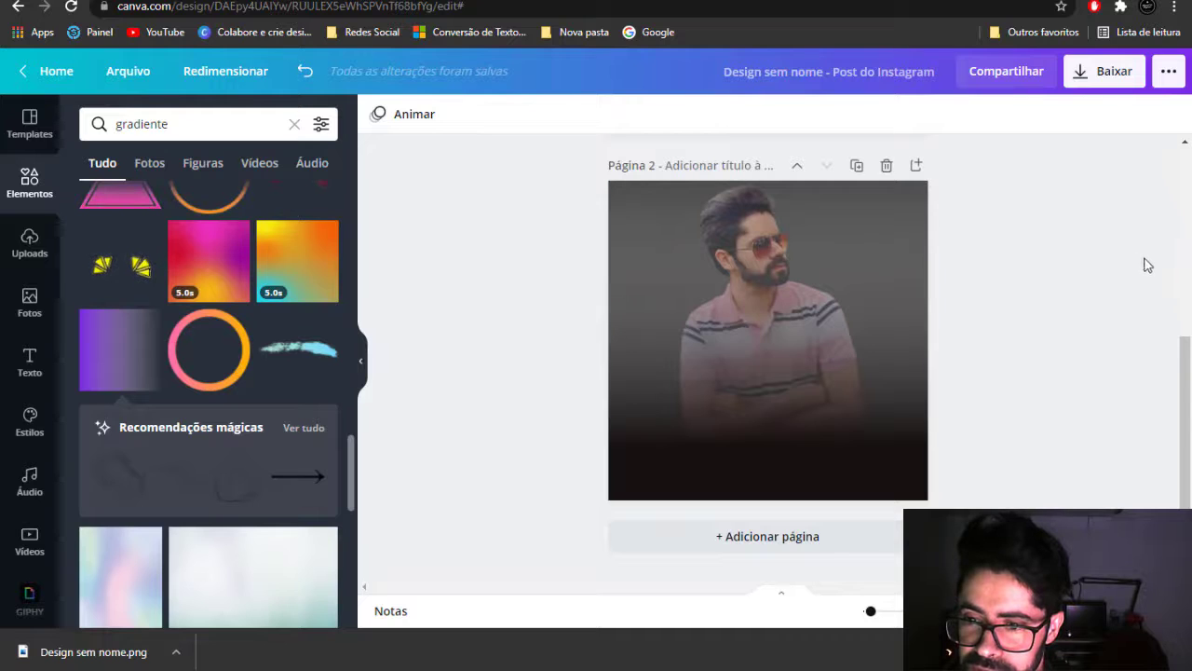
scroll(1041, 244, "up", 4)
scroll(1041, 242, "down", 4)
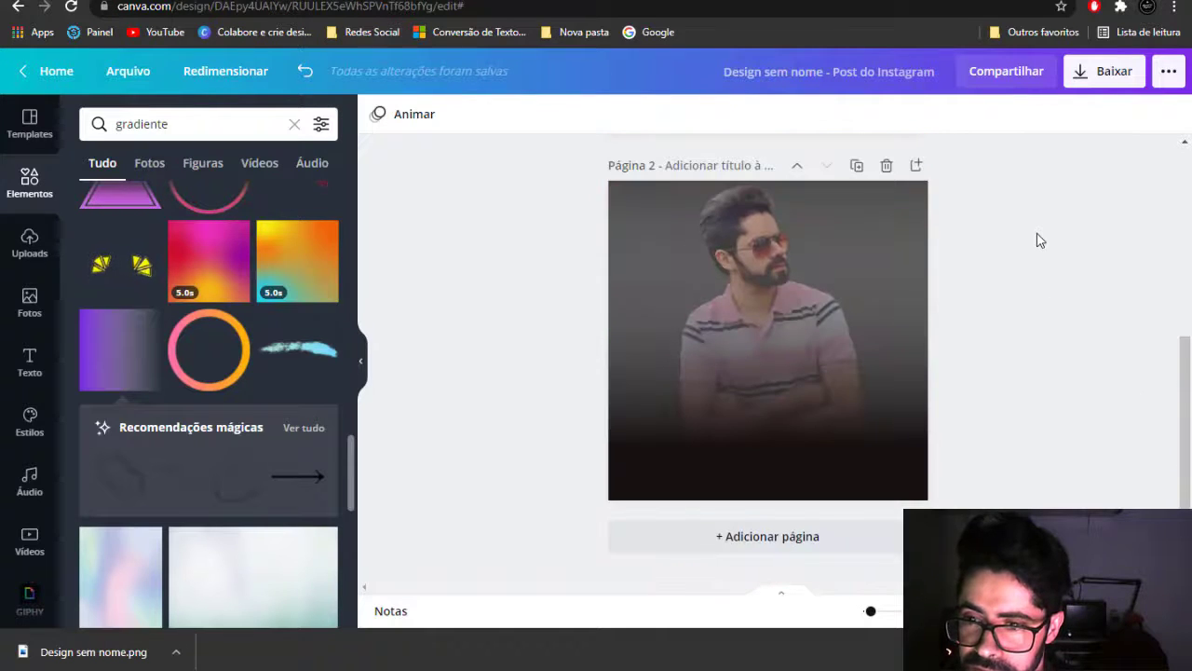
scroll(1041, 240, "up", 4)
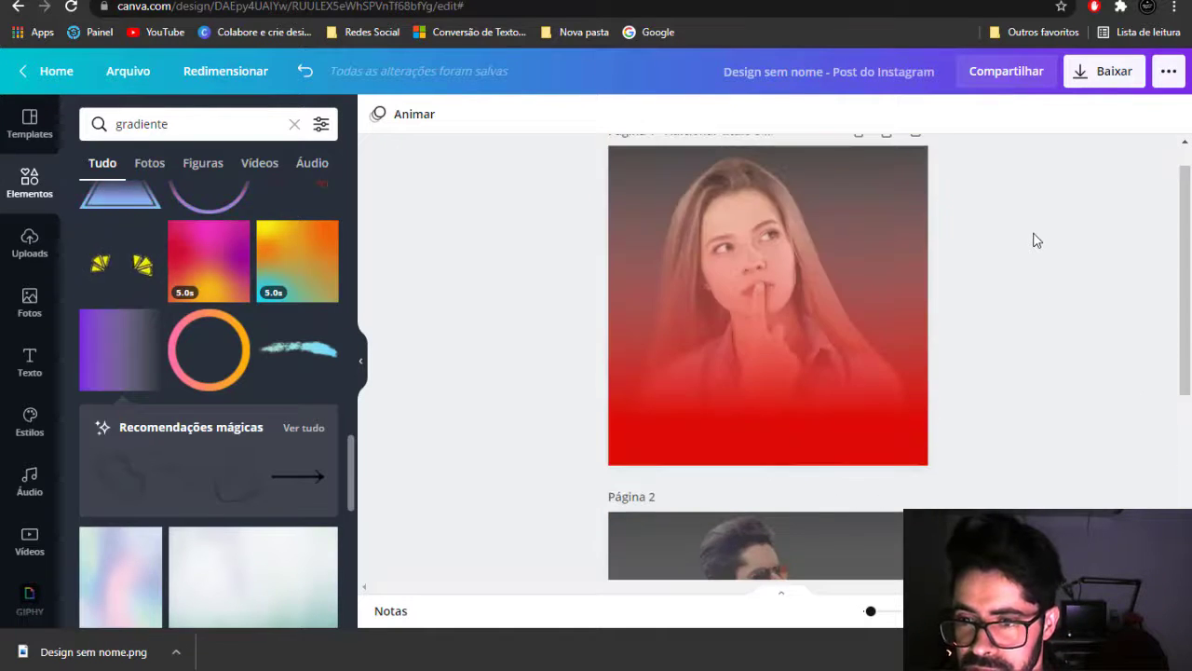
scroll(985, 196, "down", 3)
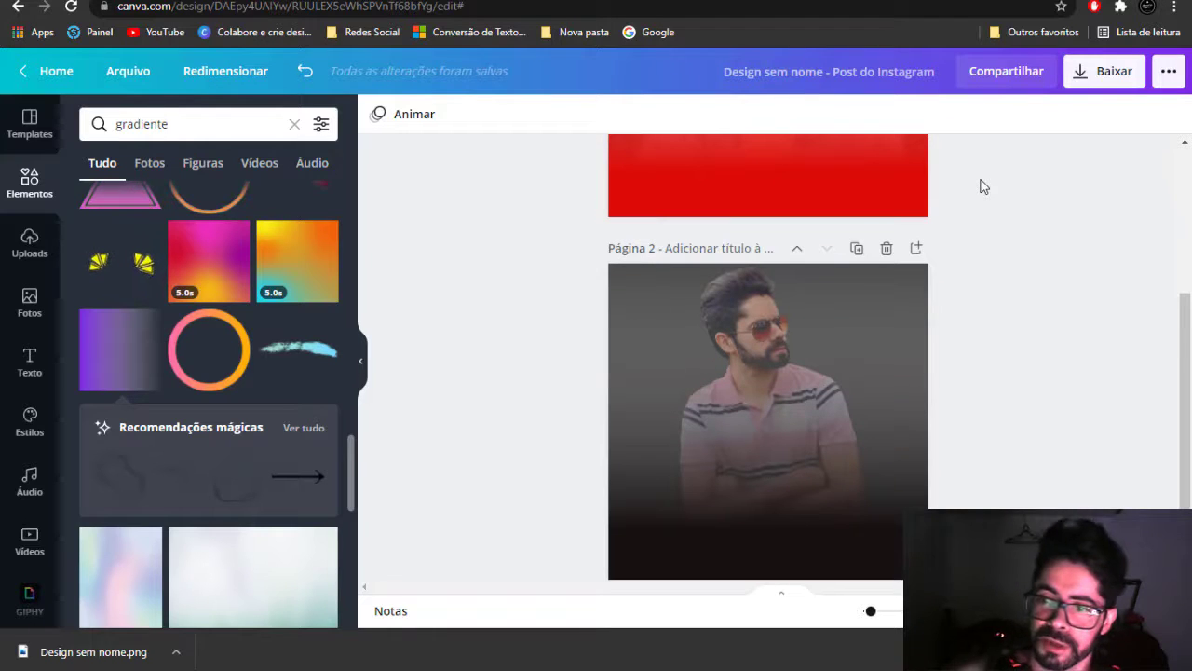